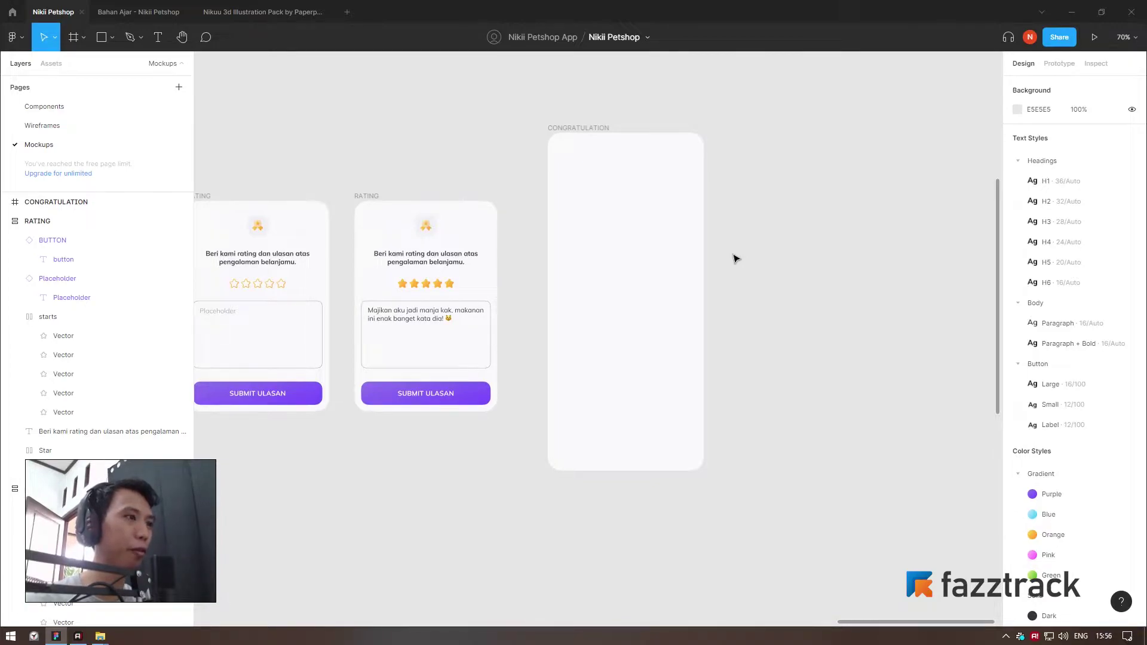
- Paste the dog-and-cat image from the signup screen into the CONGRATULATION screen
{"action": "scroll", "coordinate": [569, 237], "scroll_direction": "up", "scroll_amount": 3, "text": "ctrl"}
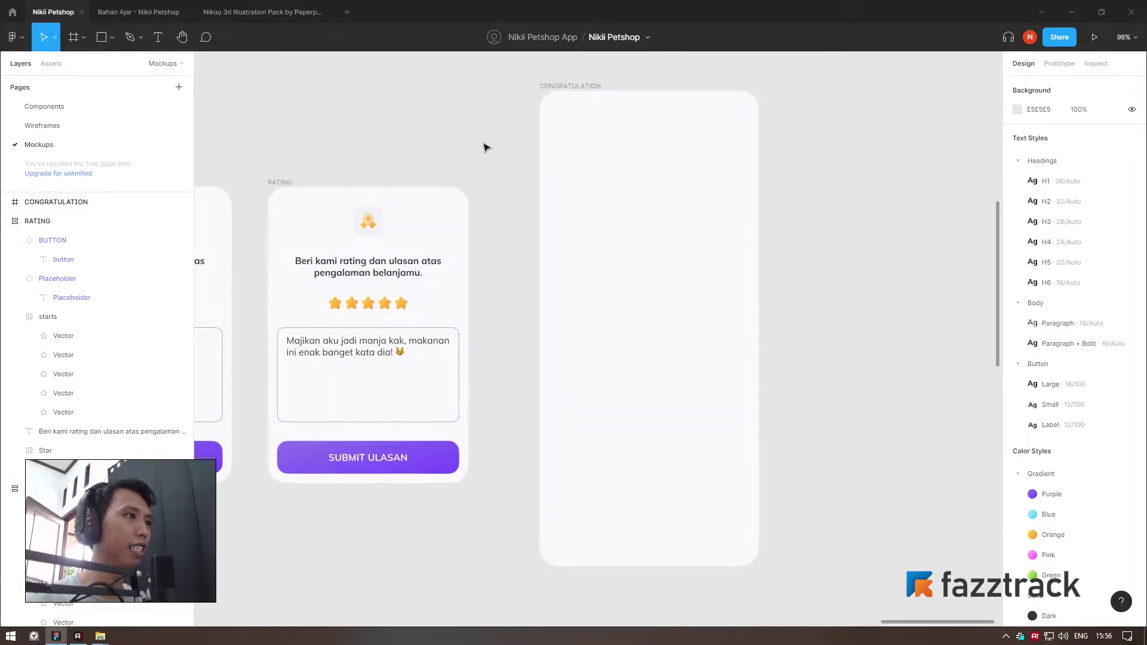
{"action": "scroll", "coordinate": [528, 187], "scroll_direction": "down", "scroll_amount": 5, "text": "ctrl"}
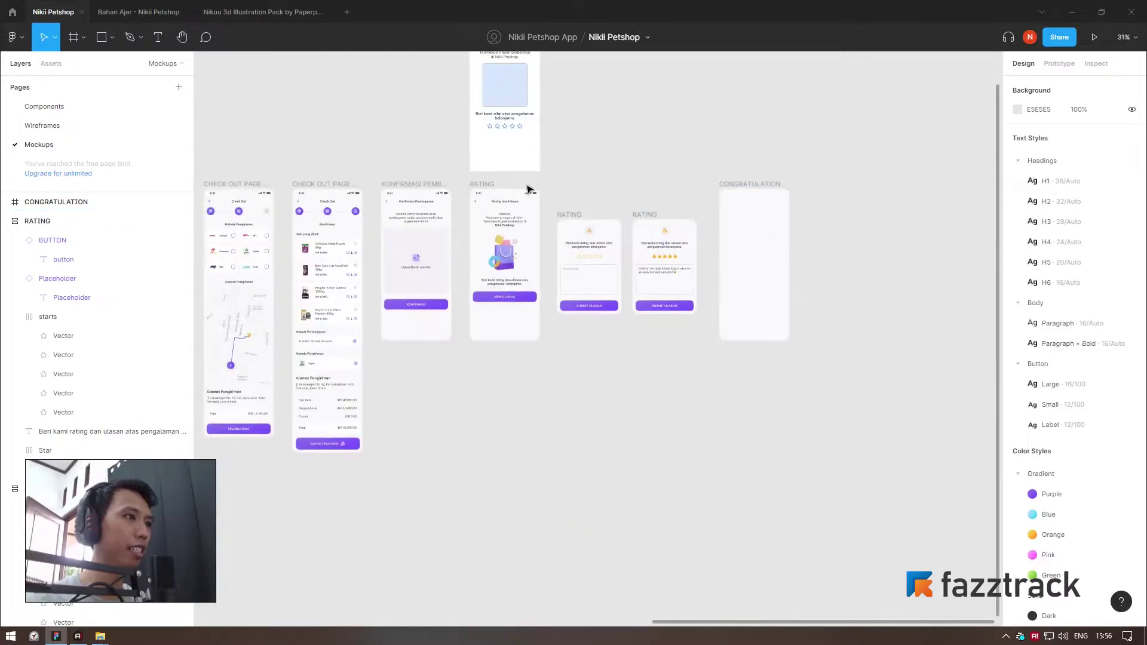
{"action": "scroll", "coordinate": [612, 178], "scroll_direction": "left", "scroll_amount": 10}
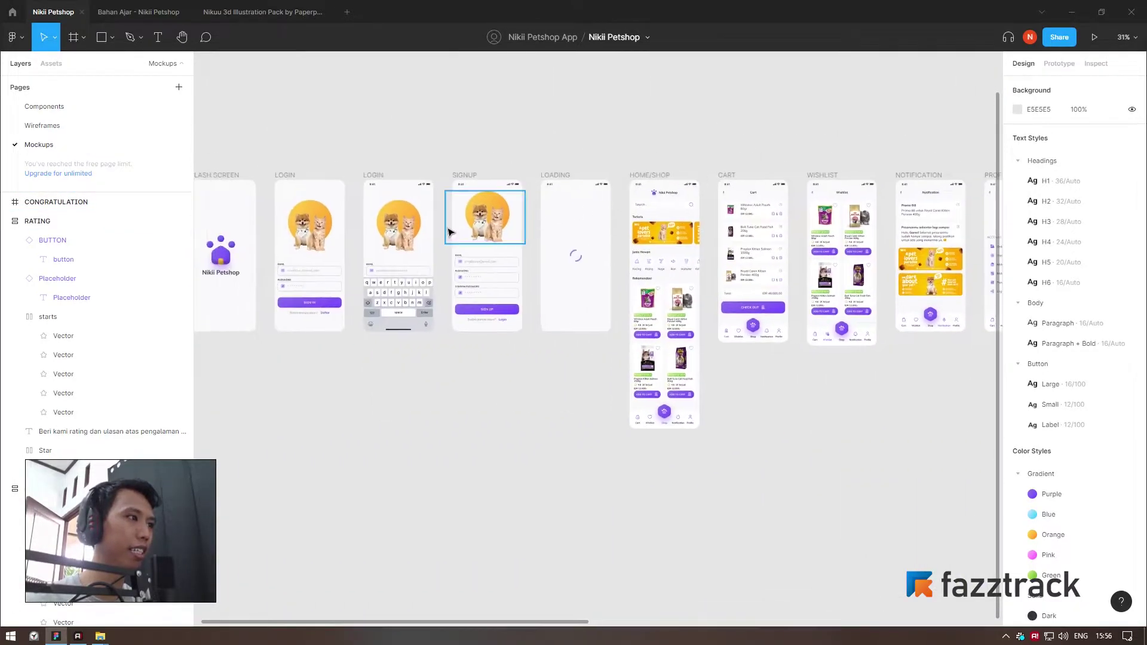
{"action": "left_click", "coordinate": [411, 227]}
{"action": "scroll", "coordinate": [440, 350], "scroll_direction": "right", "scroll_amount": 5}
{"action": "scroll", "coordinate": [440, 349], "scroll_direction": "right", "scroll_amount": 5}
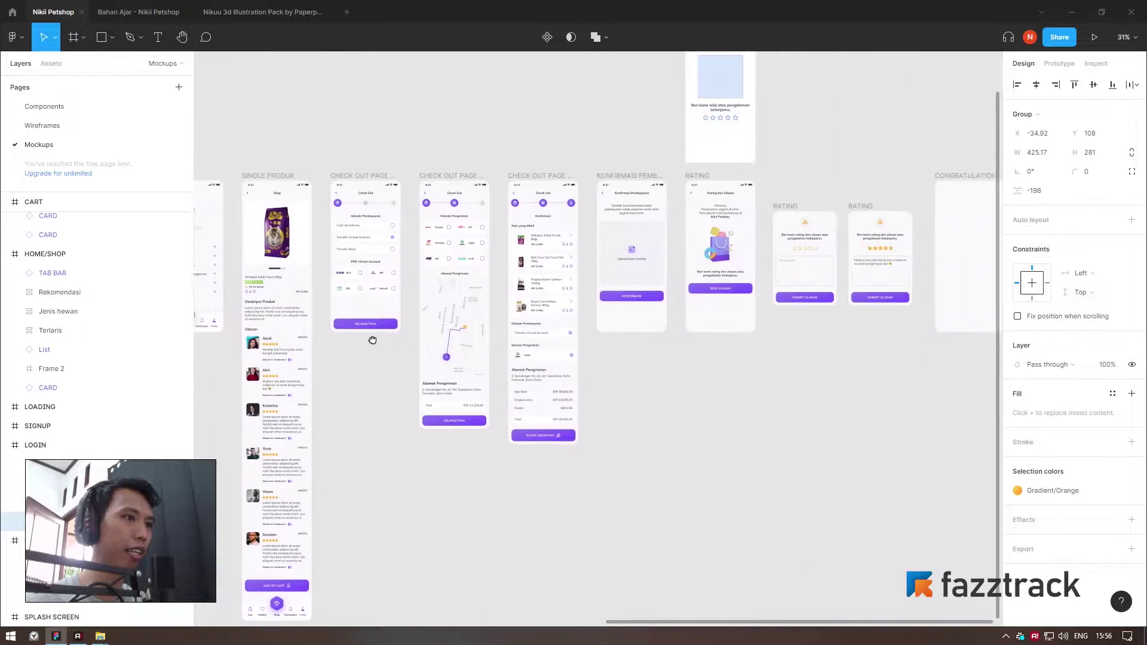
{"action": "scroll", "coordinate": [440, 349], "scroll_direction": "right", "scroll_amount": 5}
{"action": "scroll", "coordinate": [600, 180], "scroll_direction": "up", "scroll_amount": 5, "text": "ctrl"}
{"action": "left_click", "coordinate": [580, 168]}
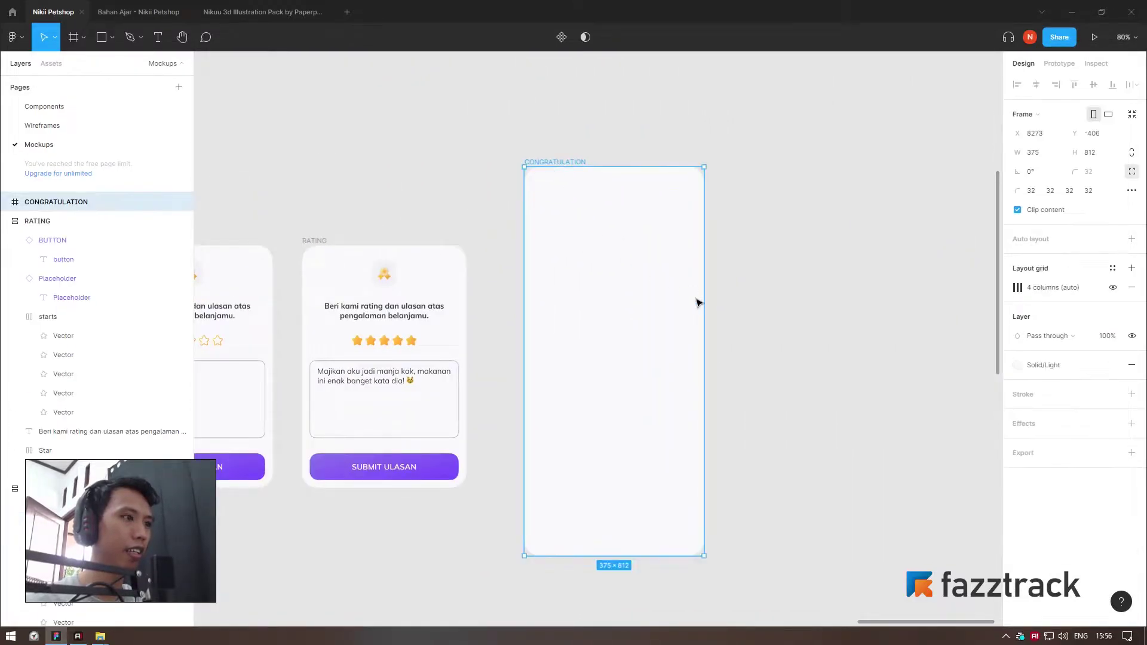
{"action": "key", "text": "ctrl+v"}
{"action": "left_click", "coordinate": [807, 243]}
- Copy the rating box's review text into the CONGRATULATION screen
{"action": "scroll", "coordinate": [640, 345], "scroll_direction": "up", "scroll_amount": 1, "text": "ctrl"}
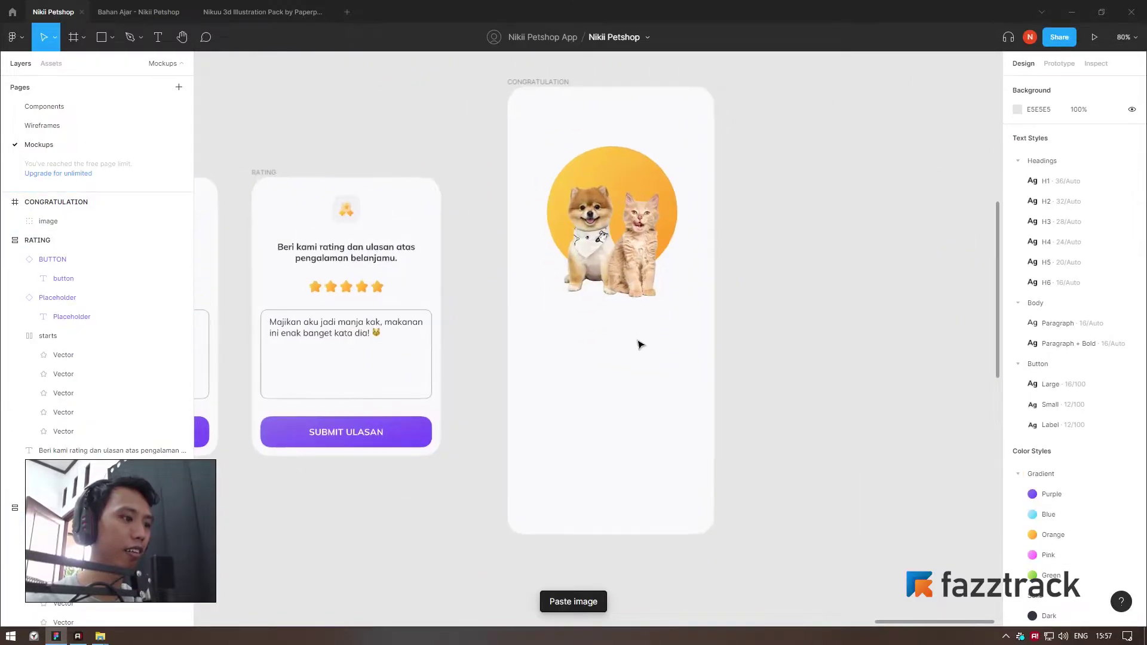
{"action": "double_click", "coordinate": [303, 327]}
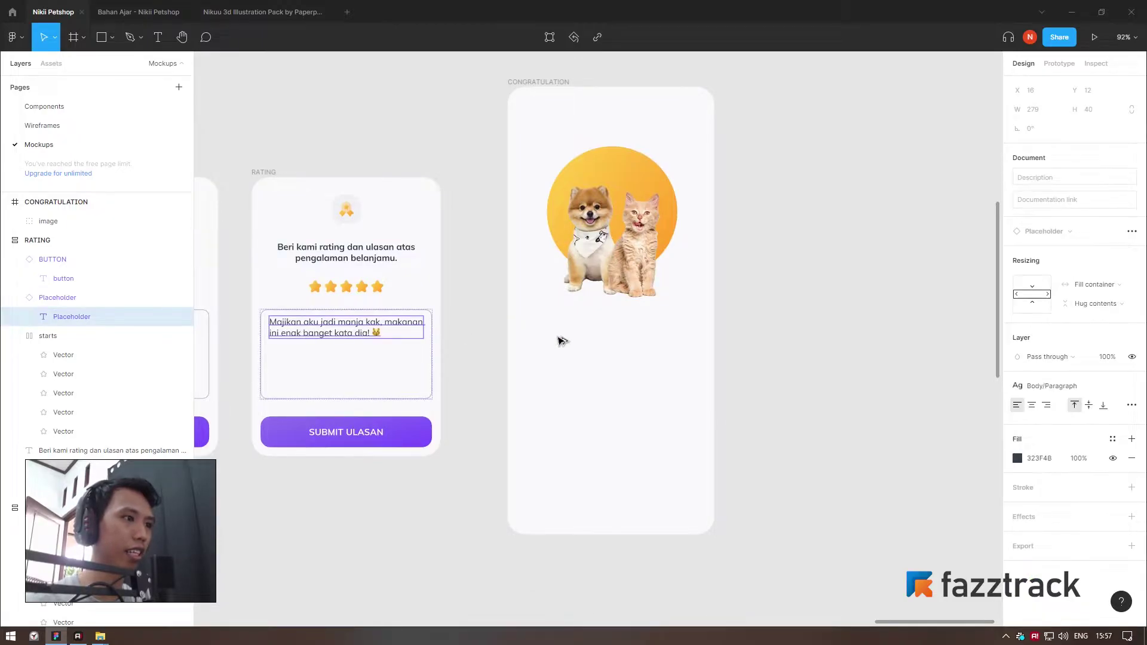
{"action": "key", "text": "ctrl+c"}
{"action": "key", "text": "ctrl+v"}
{"action": "scroll", "coordinate": [628, 441], "scroll_direction": "up", "scroll_amount": 3, "text": "ctrl"}
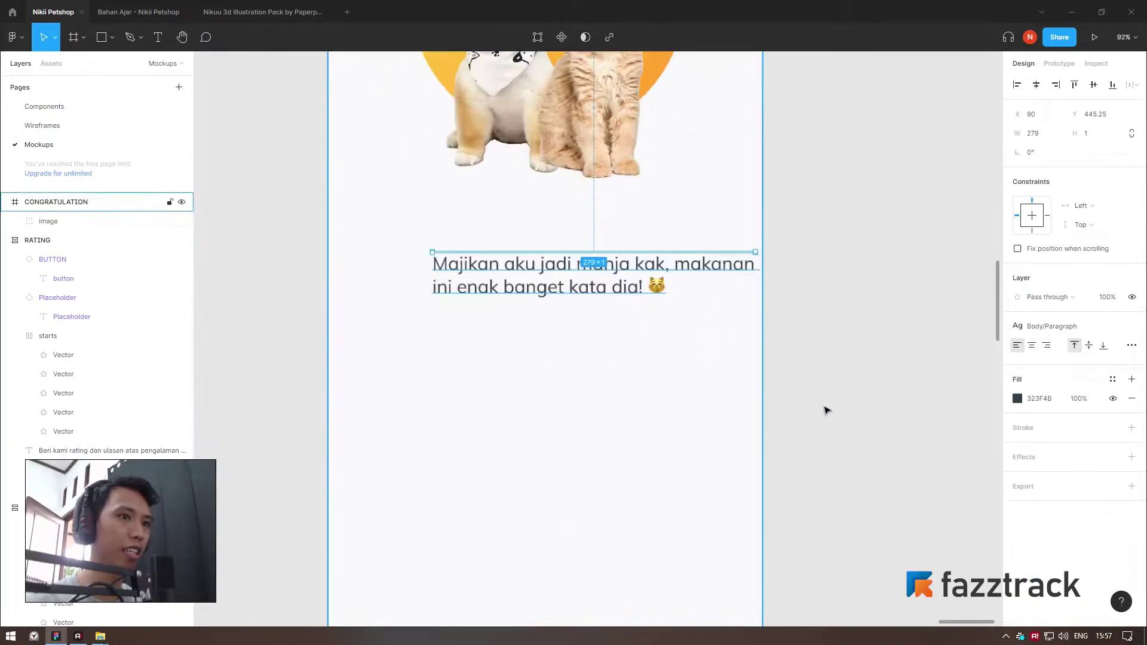
- Give the copied text auto height, centre alignment, and centre it horizontally in the frame
{"action": "left_click", "coordinate": [1130, 346]}
{"action": "left_click", "coordinate": [974, 451]}
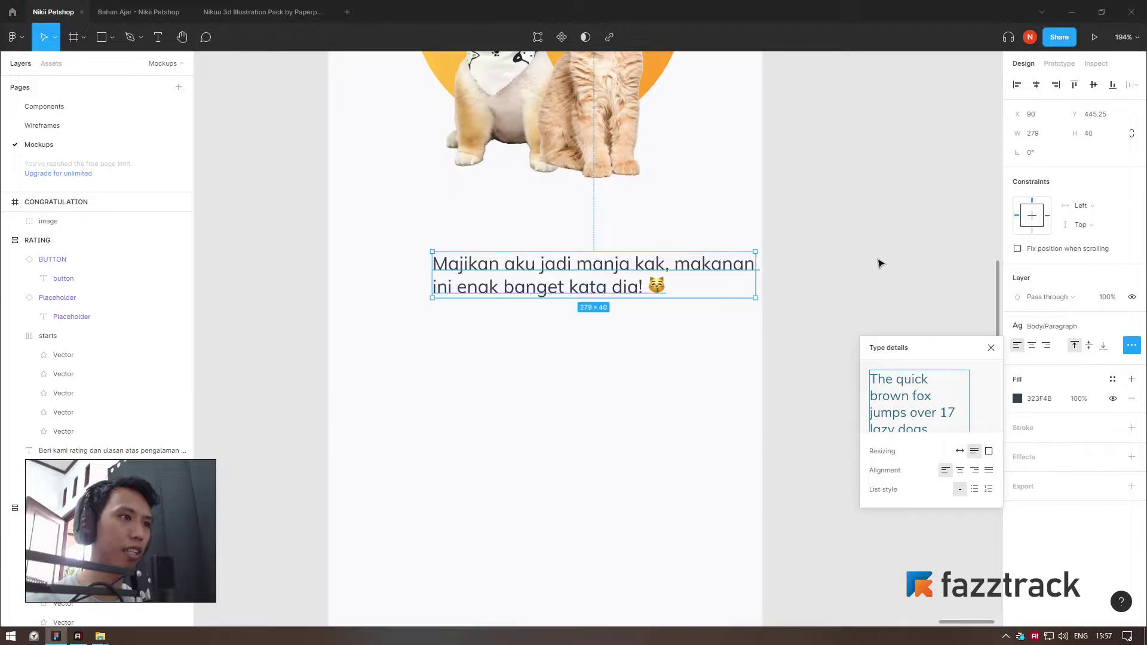
{"action": "left_click", "coordinate": [899, 267]}
{"action": "left_click", "coordinate": [648, 280]}
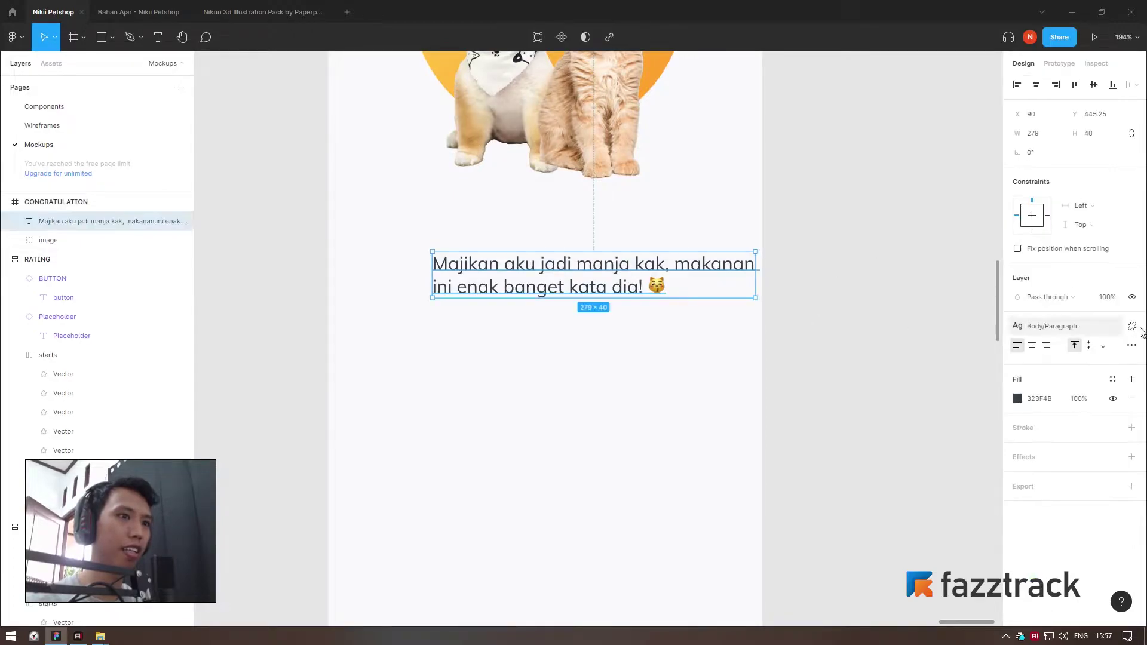
{"action": "left_click", "coordinate": [1031, 345]}
{"action": "left_click", "coordinate": [1037, 85]}
- Rewrite the text as a Nikii petshop thank-you ending 'Yuk kembali ke Shop dan belanja kebutuhan peliharaanmu lagi.'
{"action": "left_click", "coordinate": [832, 243]}
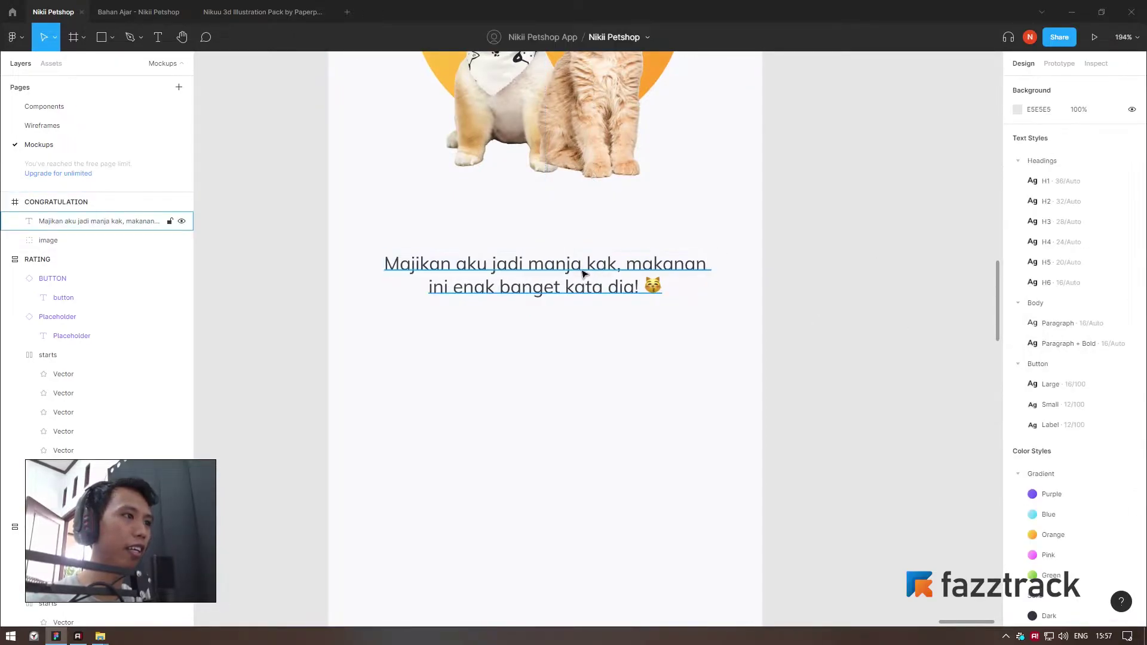
{"action": "double_click", "coordinate": [586, 290]}
{"action": "type", "text": "Wahh te"}
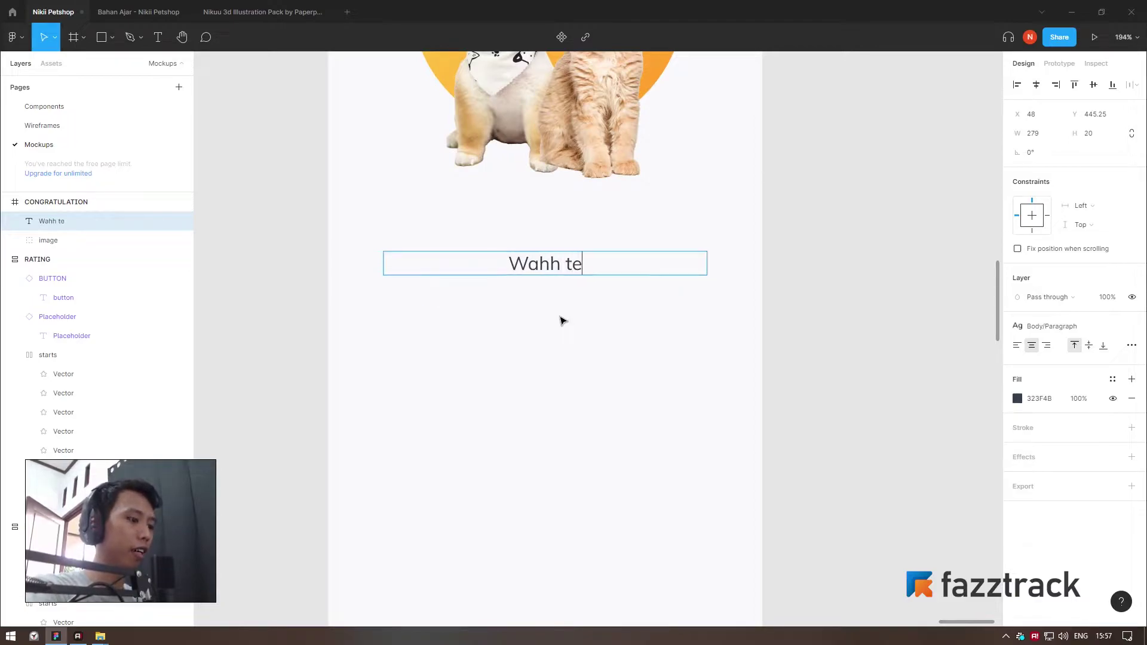
{"action": "type", "text": "aish"}
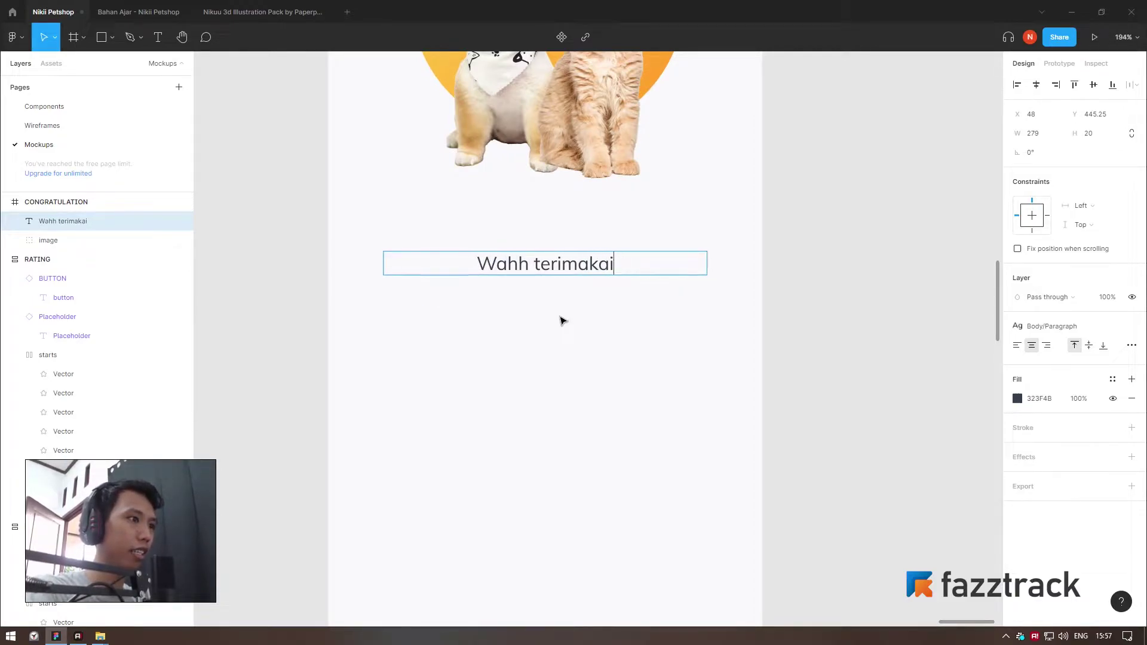
{"action": "key", "text": "BackSpace"}
{"action": "key", "text": "BackSpace"}
{"action": "type", "text": "h tel"}
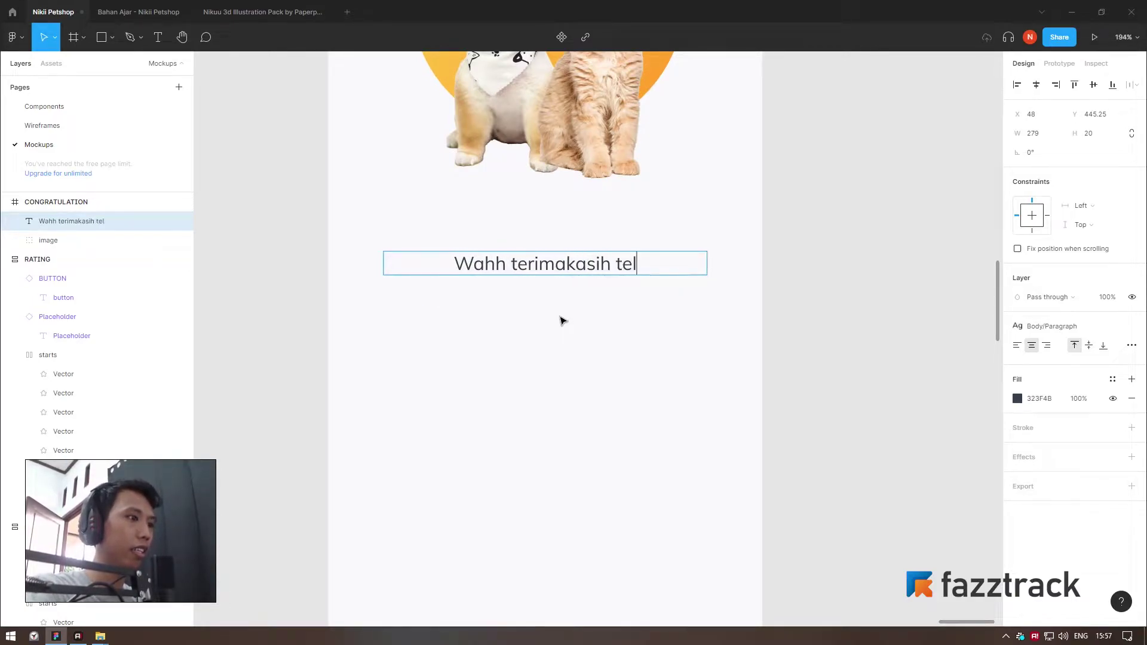
{"action": "type", "text": "ah berbelan"}
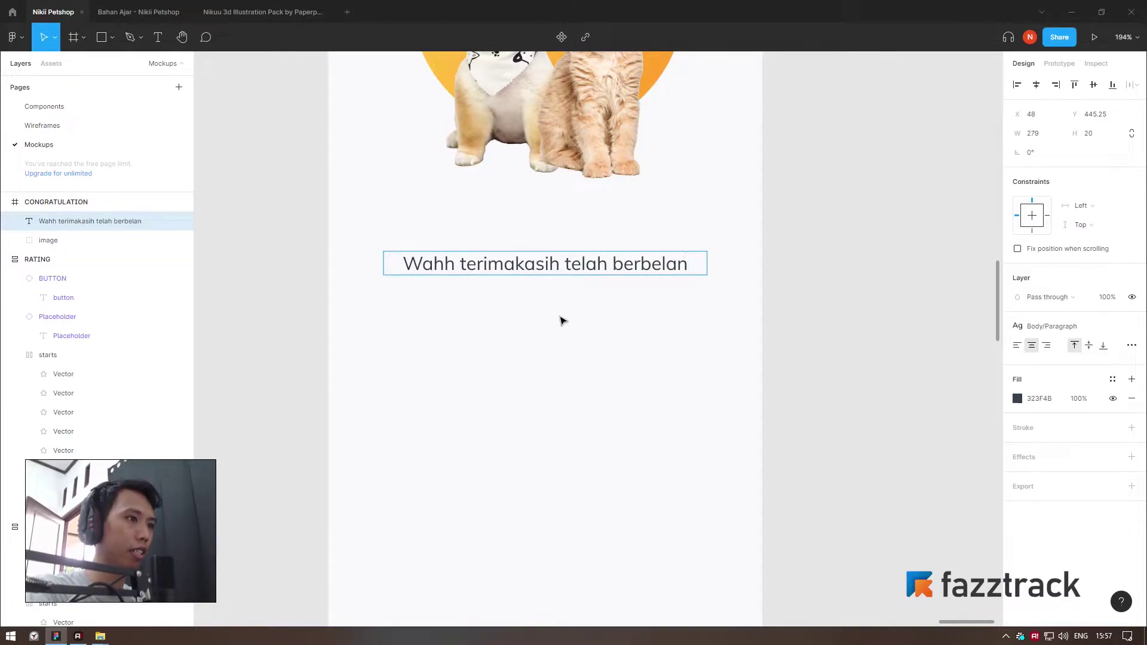
{"action": "type", "text": "ja di Nikii"}
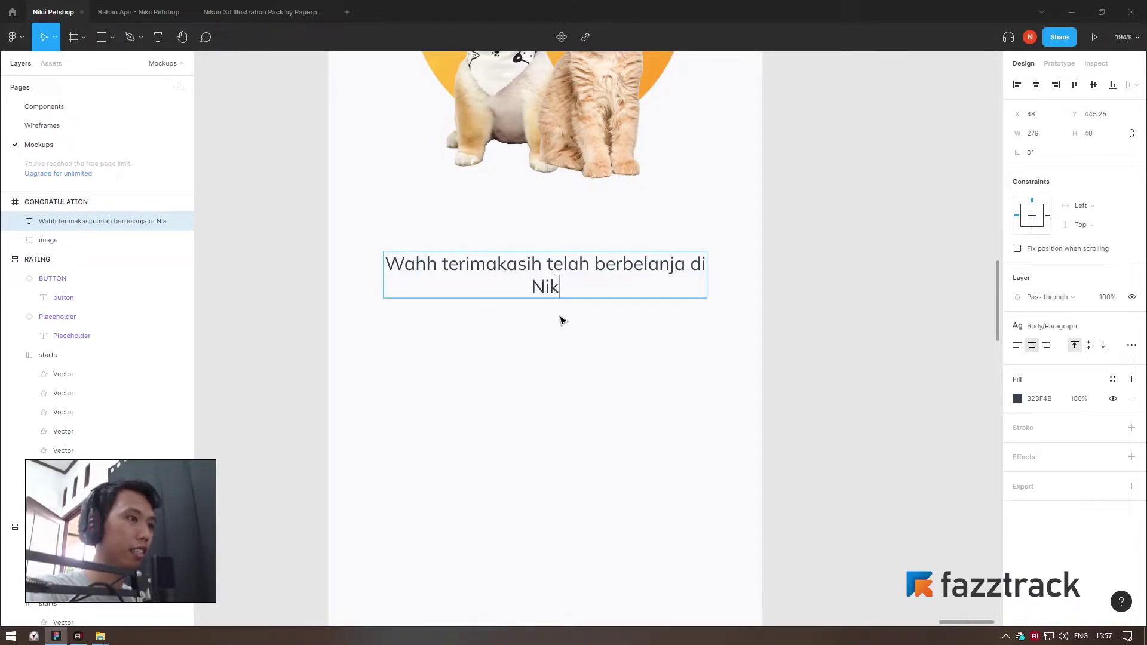
{"action": "type", "text": " petshop"}
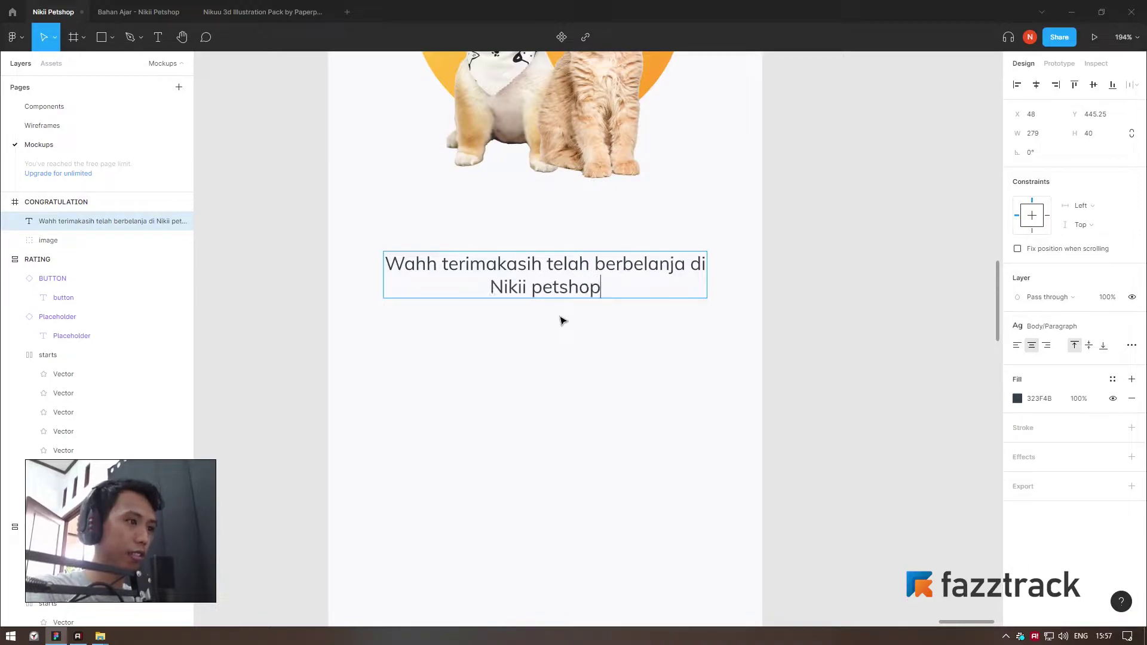
{"action": "type", "text": ". "}
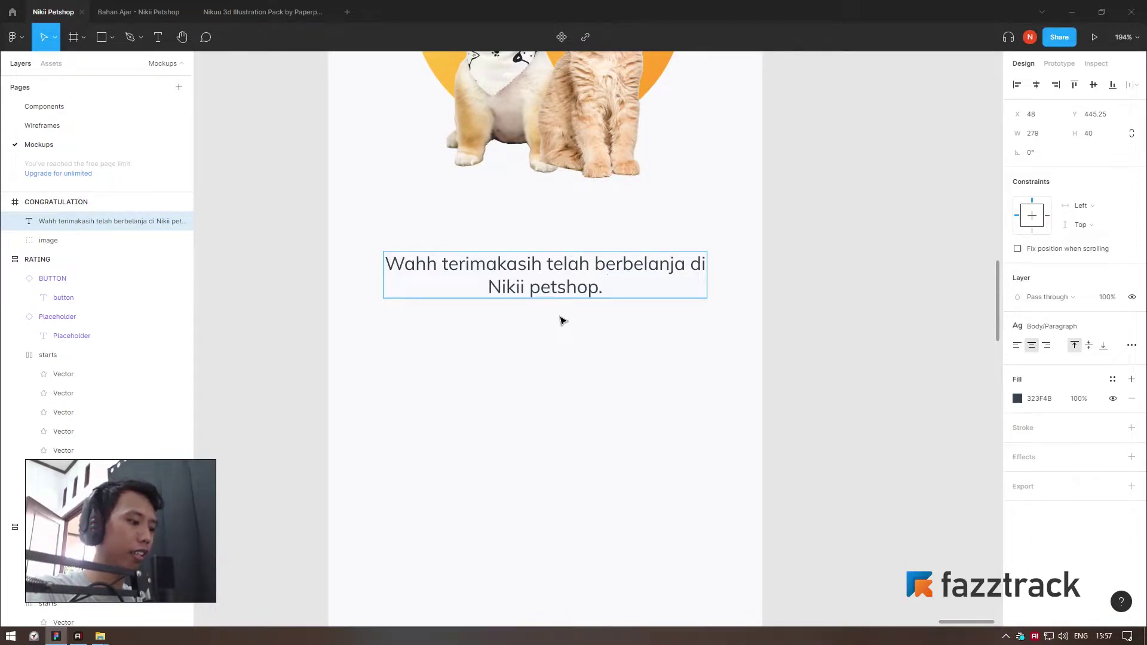
{"action": "type", "text": "Silahkan kem"}
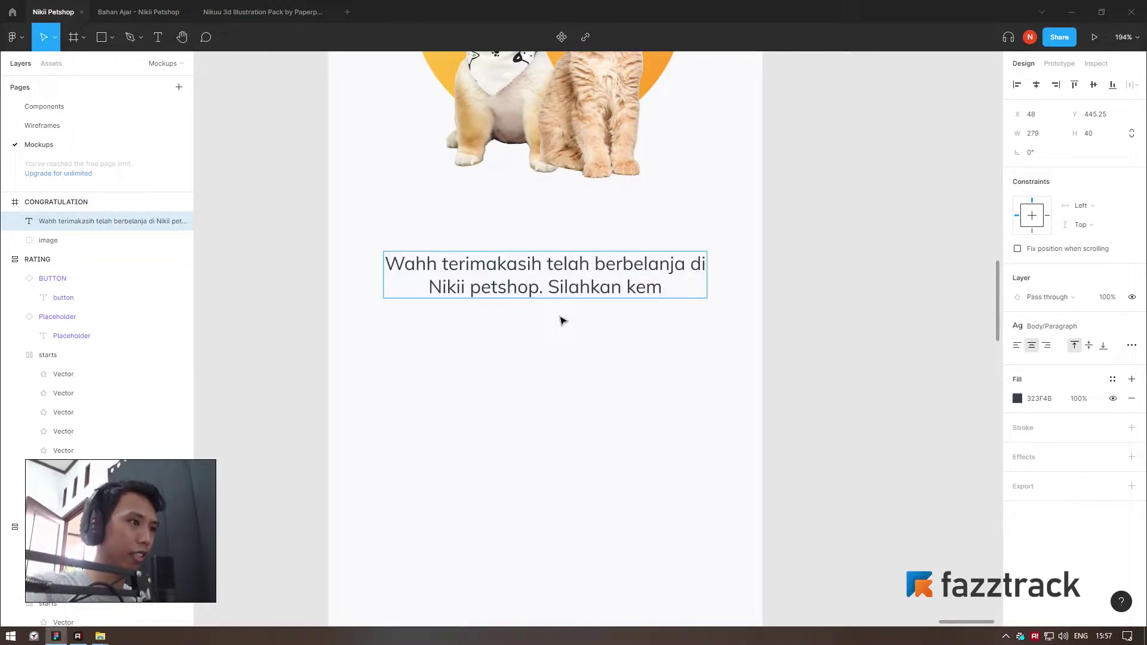
{"action": "key", "text": "ctrl+shift+Left"}
{"action": "key", "text": "ctrl+shift+Left"}
{"action": "type", "text": "Yuk kem"}
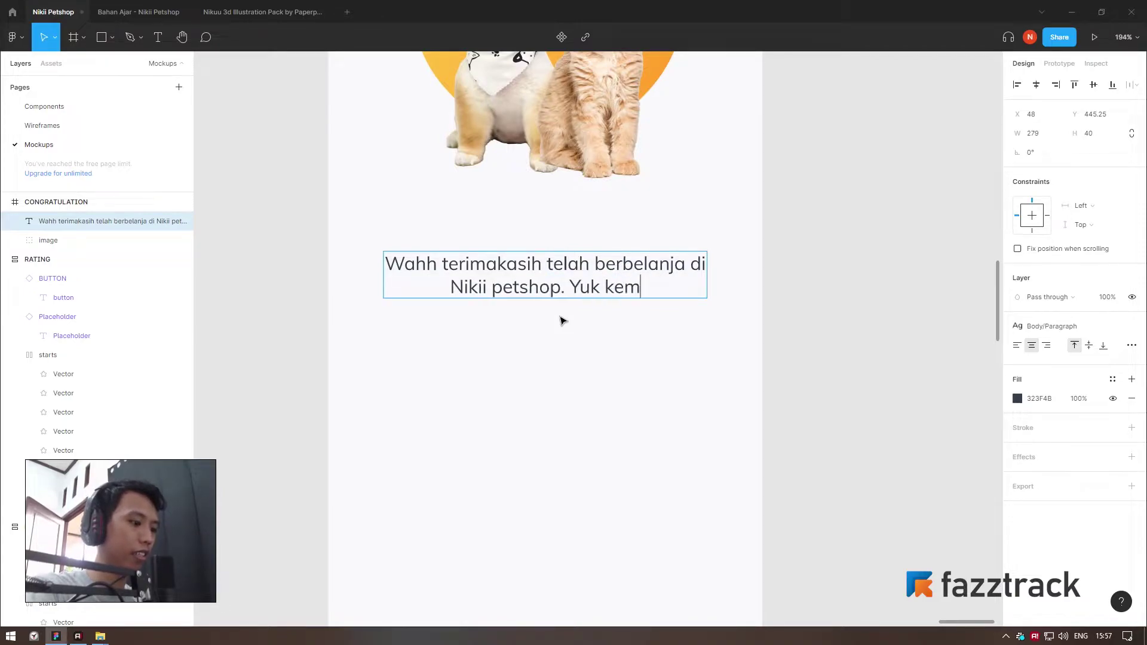
{"action": "type", "text": "bali ke Sho"}
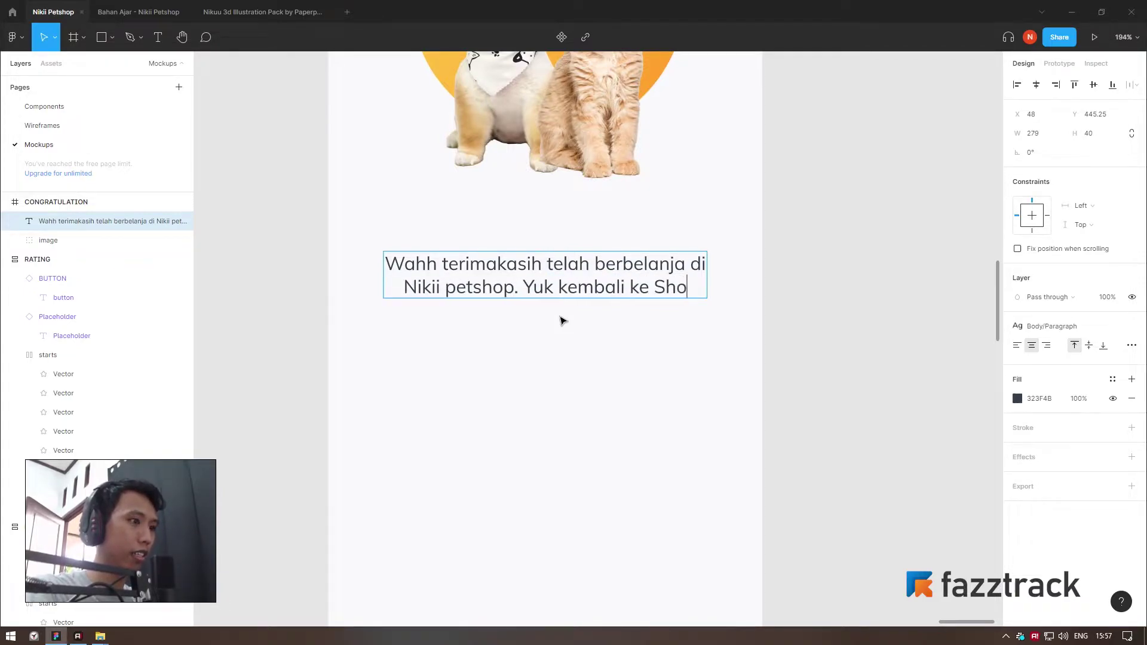
{"action": "type", "text": "p dan "}
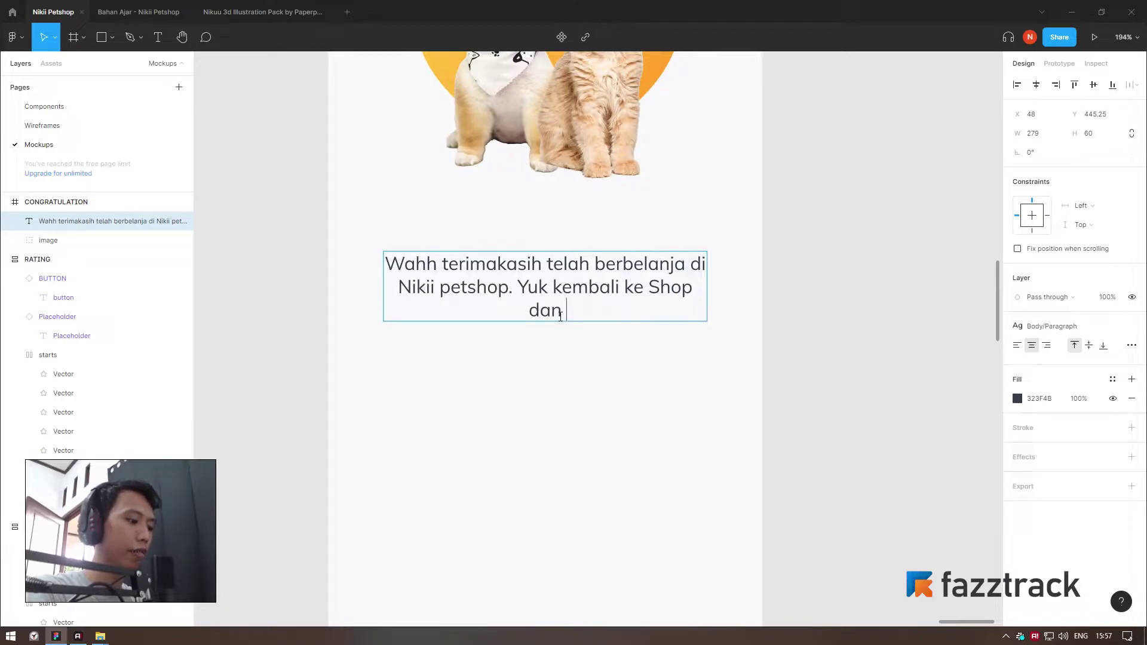
{"action": "type", "text": "belanja kebutuha"}
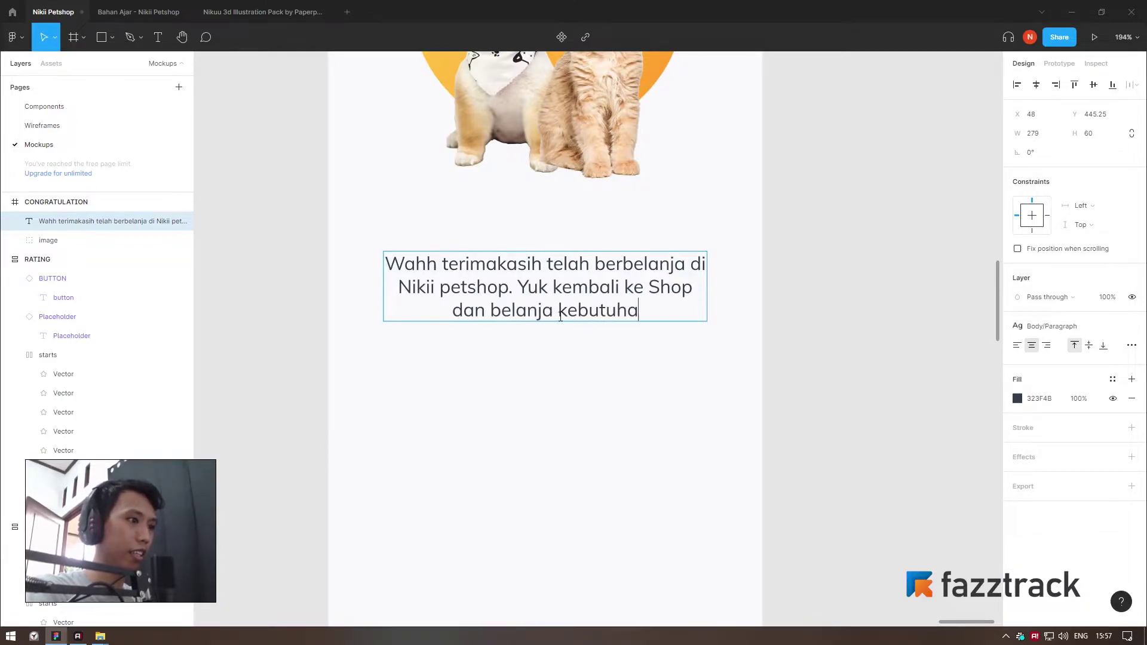
{"action": "type", "text": "n pel"}
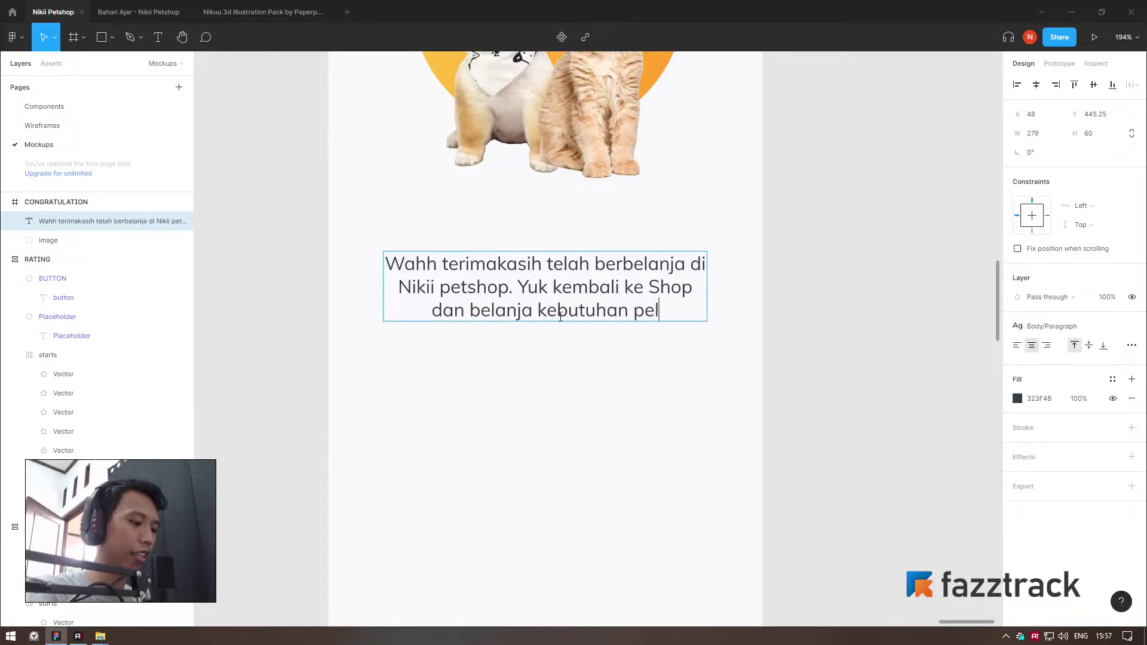
{"action": "type", "text": "iharaanmu"}
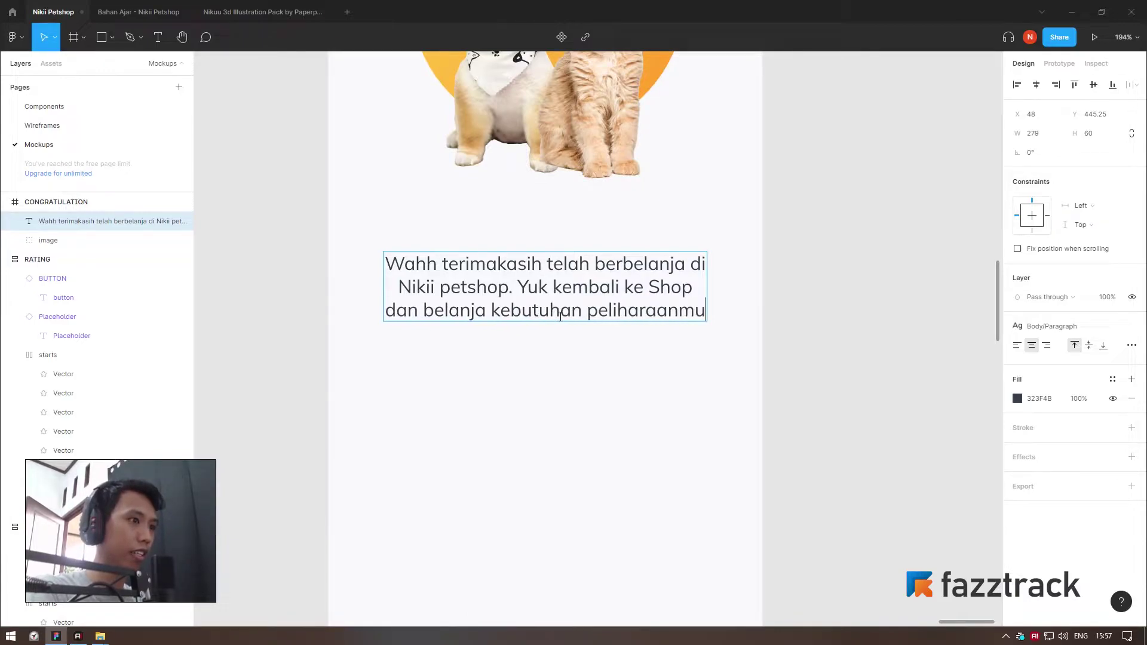
{"action": "type", "text": " lagi."}
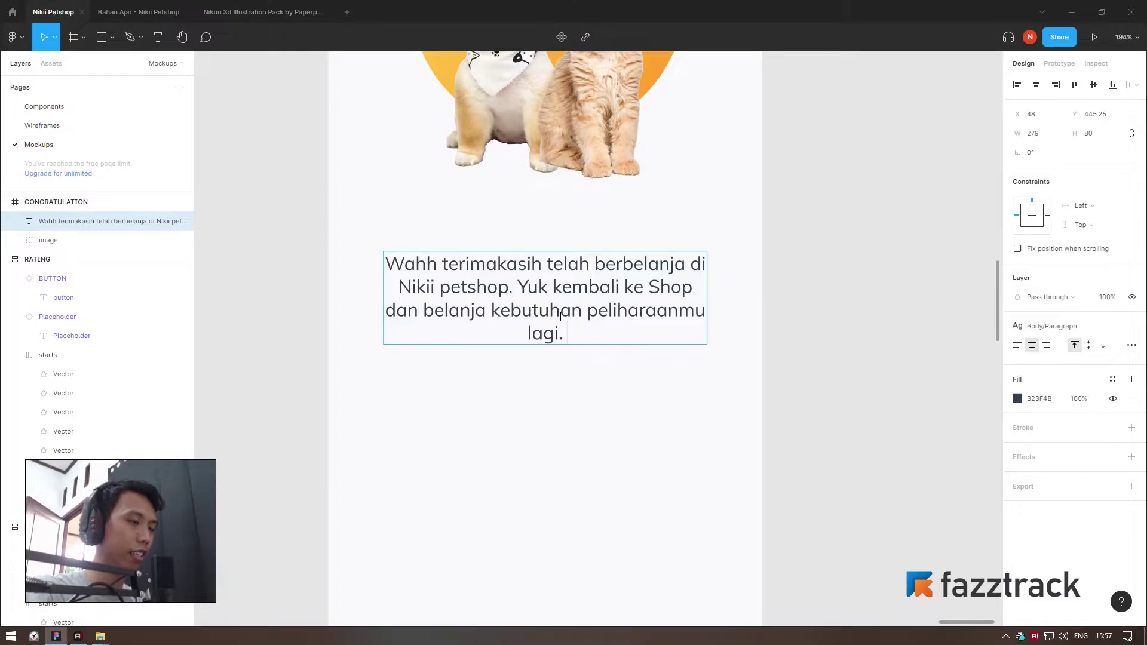
{"action": "key", "text": "super+period"}
- Add heart-eyes and heart-eyes cat emojis at the end of the message
{"action": "type", "text": "smil"}
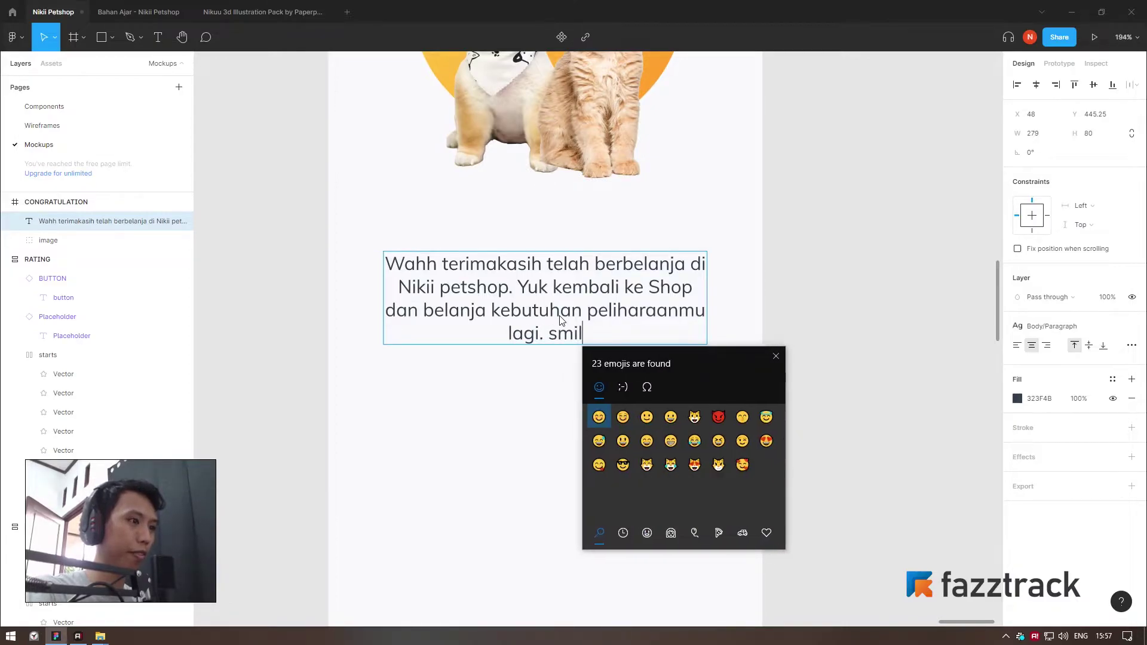
{"action": "type", "text": "e"}
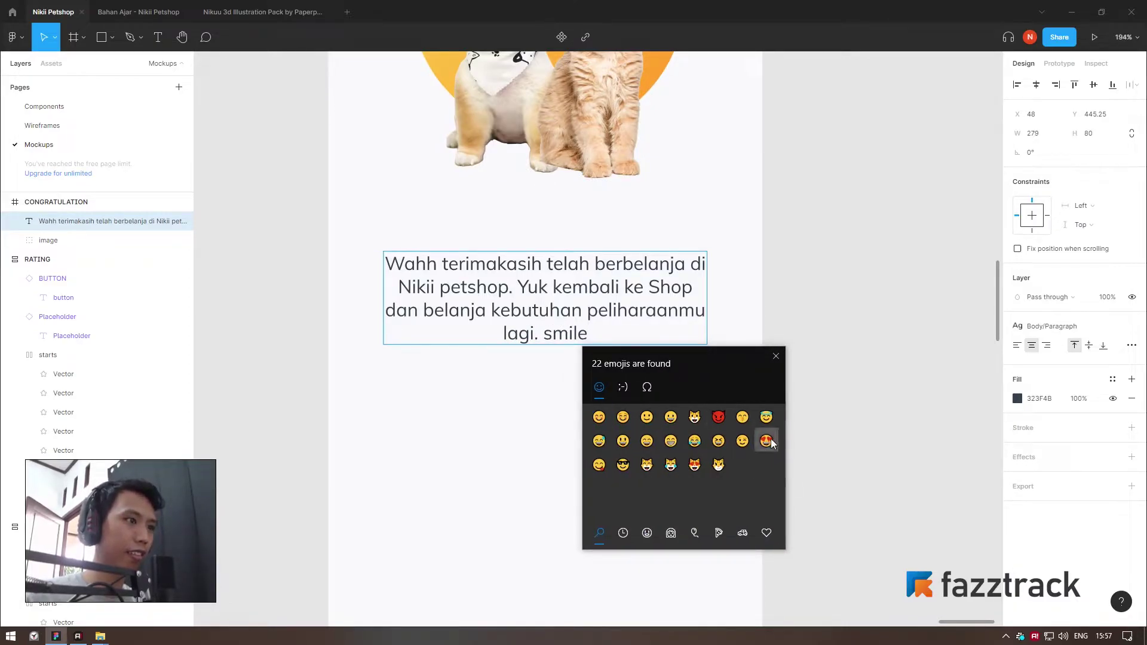
{"action": "left_click", "coordinate": [767, 441]}
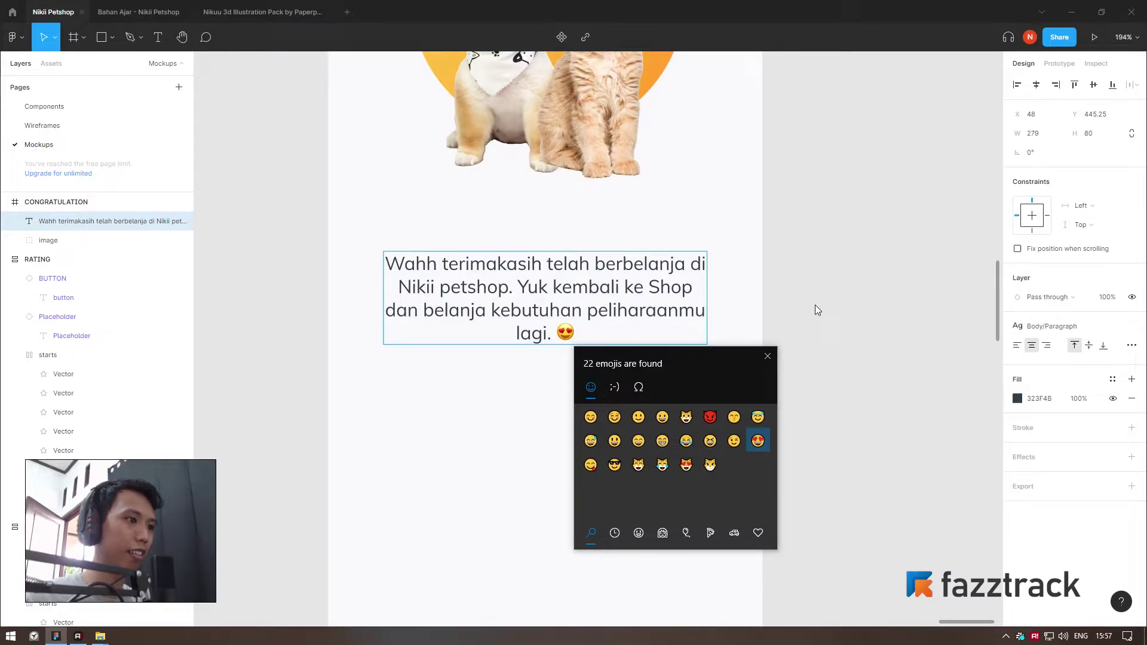
{"action": "left_click", "coordinate": [681, 471]}
{"action": "key", "text": "Escape"}
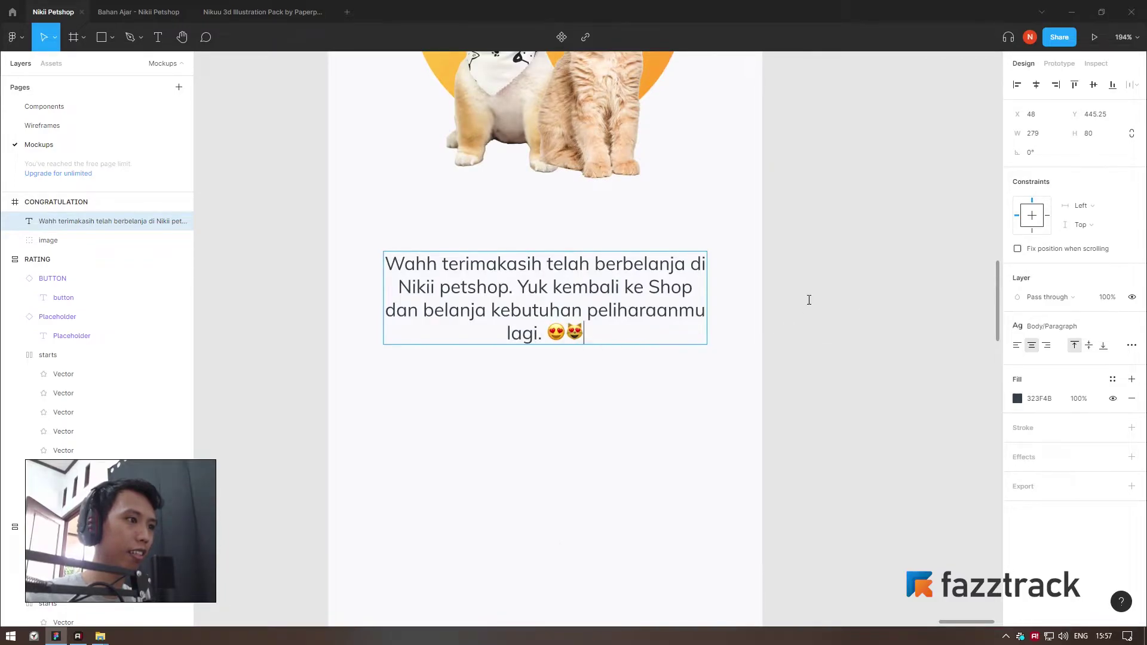
{"action": "scroll", "coordinate": [483, 439], "scroll_direction": "down", "scroll_amount": 2}
{"action": "scroll", "coordinate": [484, 439], "scroll_direction": "down", "scroll_amount": 2}
- Delete the heart-eyes cat emoji, leaving a single heart-eyes emoji
{"action": "left_click", "coordinate": [482, 425]}
{"action": "scroll", "coordinate": [481, 425], "scroll_direction": "up", "scroll_amount": 3}
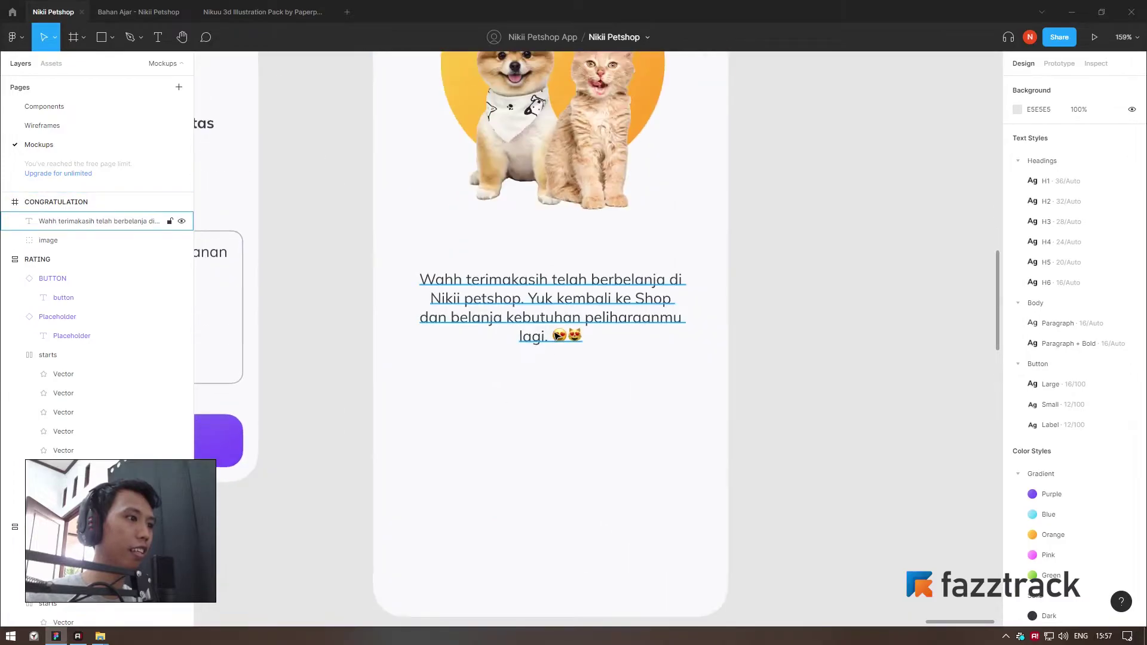
{"action": "scroll", "coordinate": [579, 341], "scroll_direction": "up", "scroll_amount": 1}
{"action": "double_click", "coordinate": [579, 341]}
{"action": "left_click_drag", "start_coordinate": [569, 341], "coordinate": [613, 343]}
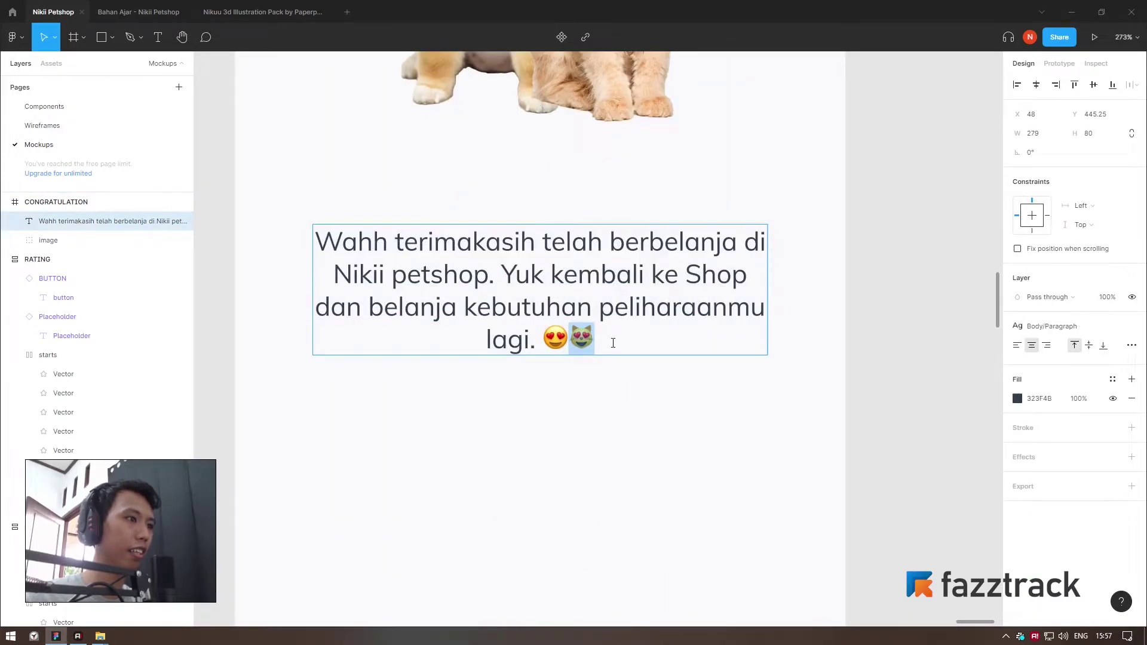
{"action": "key", "text": "BackSpace"}
{"action": "scroll", "coordinate": [482, 424], "scroll_direction": "down", "scroll_amount": 2}
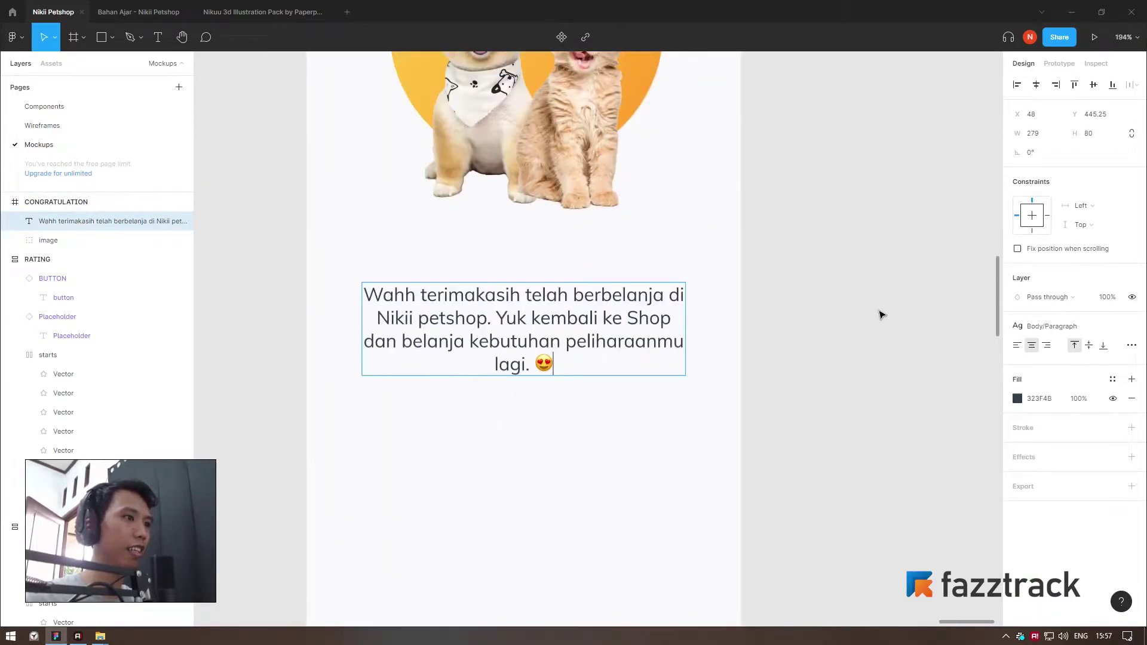
{"action": "key", "text": "Escape"}
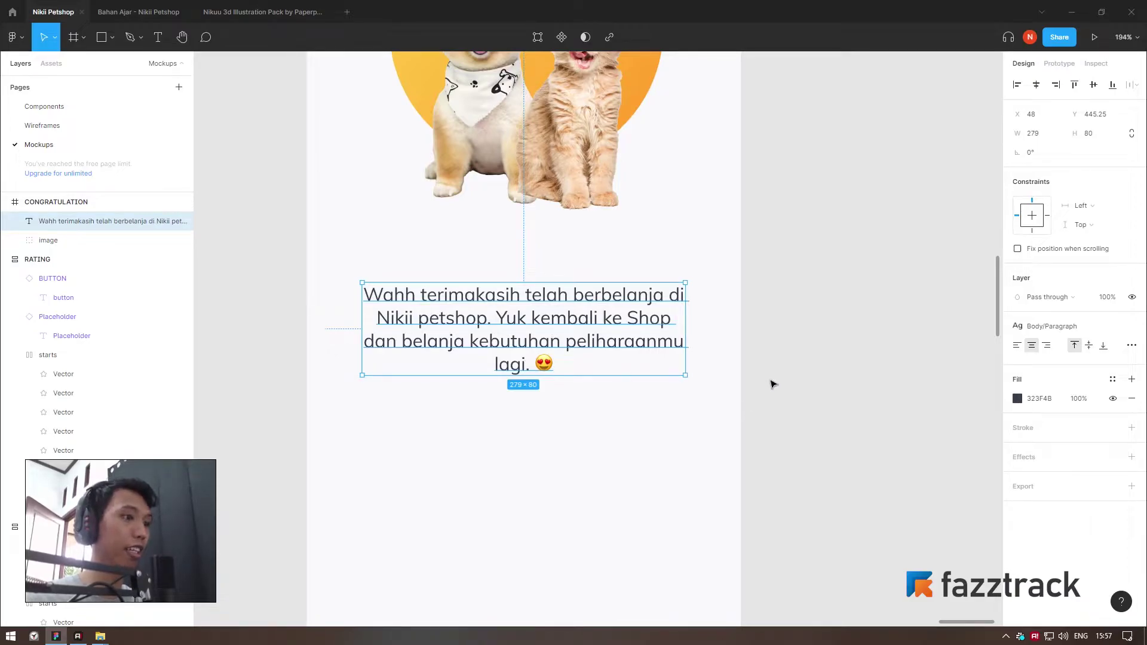
- Widen the text box to the outer layout-grid columns so it wraps onto three lines
{"action": "key", "text": "shift+r"}
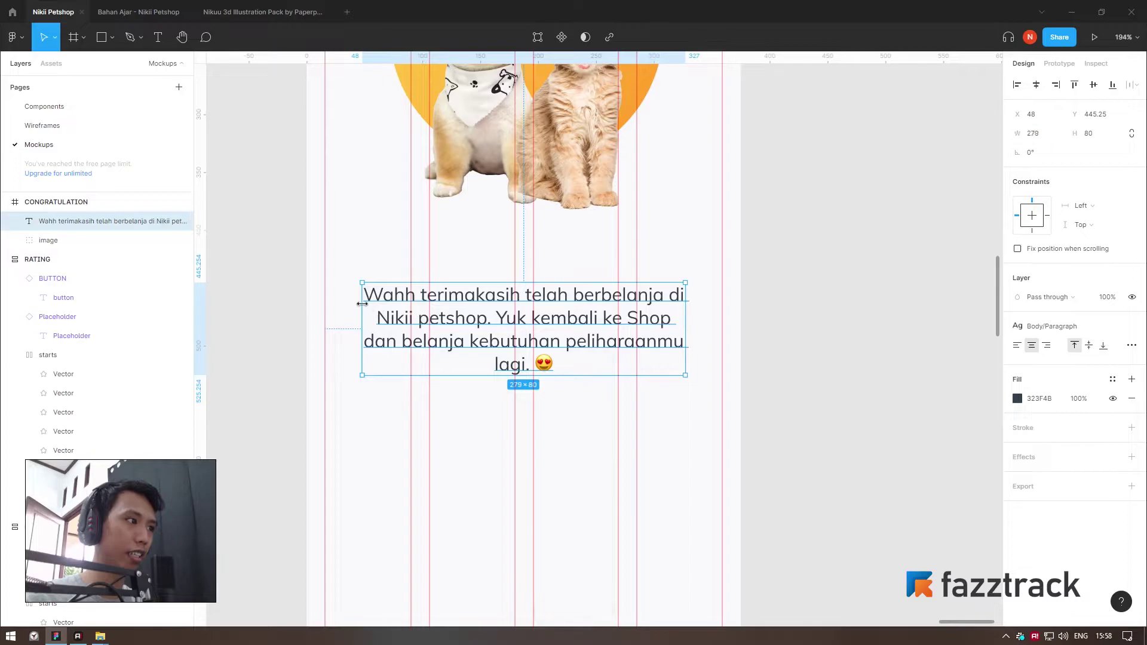
{"action": "left_click_drag", "start_coordinate": [362, 303], "coordinate": [325, 300]}
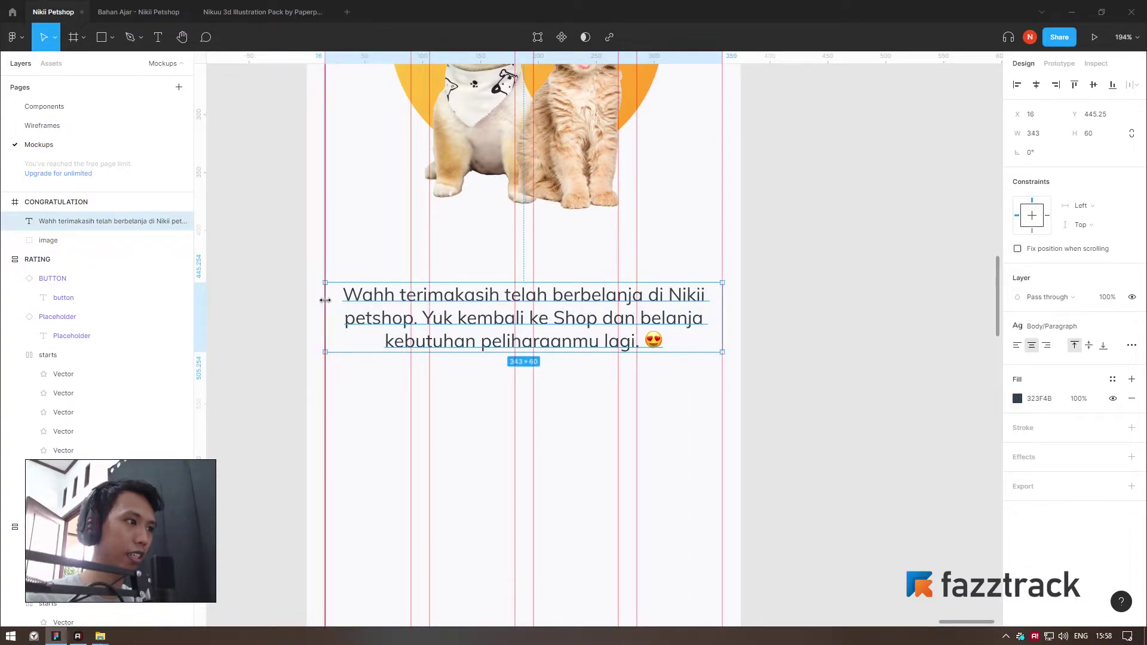
{"action": "left_click", "coordinate": [799, 280]}
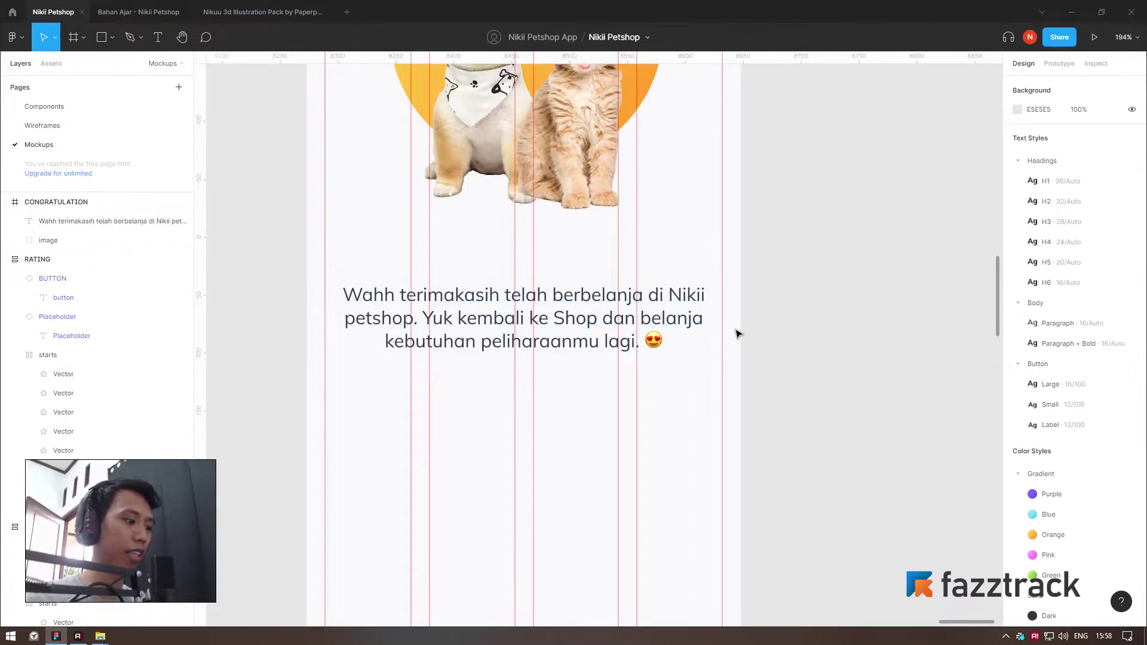
{"action": "key", "text": "shift+r"}
{"action": "scroll", "coordinate": [725, 379], "scroll_direction": "down", "scroll_amount": 5}
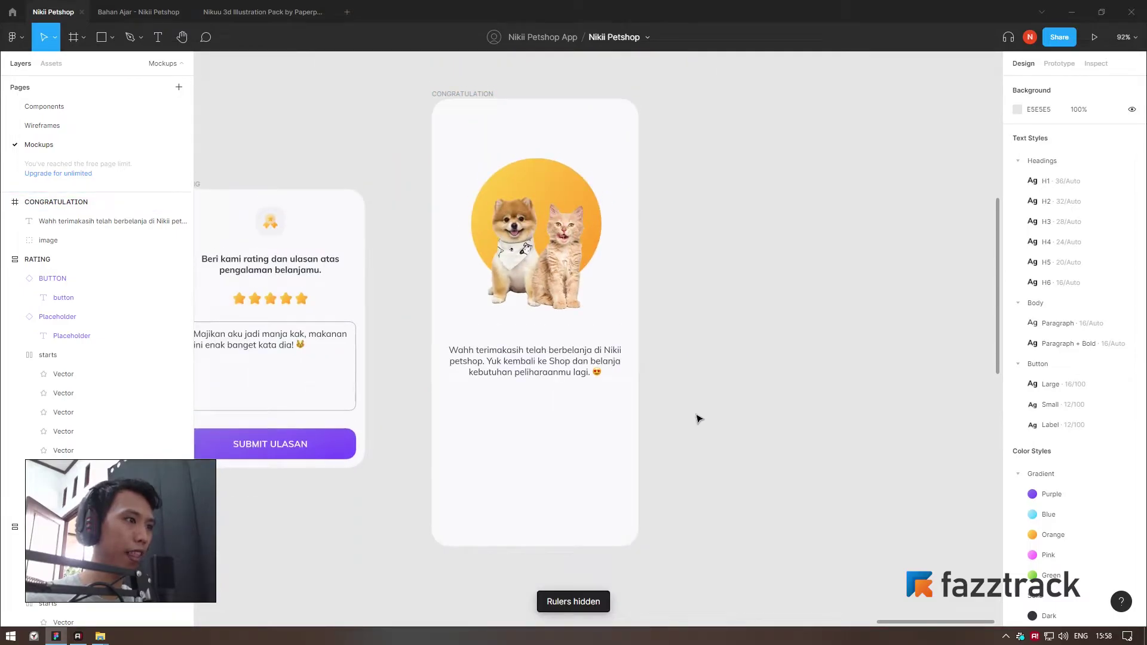
{"action": "scroll", "coordinate": [699, 419], "scroll_direction": "down", "scroll_amount": 3}
- Duplicate the SUBMIT ULASAN button below the thank-you text and centre it horizontally
{"action": "scroll", "coordinate": [660, 430], "scroll_direction": "up", "scroll_amount": 1}
{"action": "left_click", "coordinate": [418, 421]}
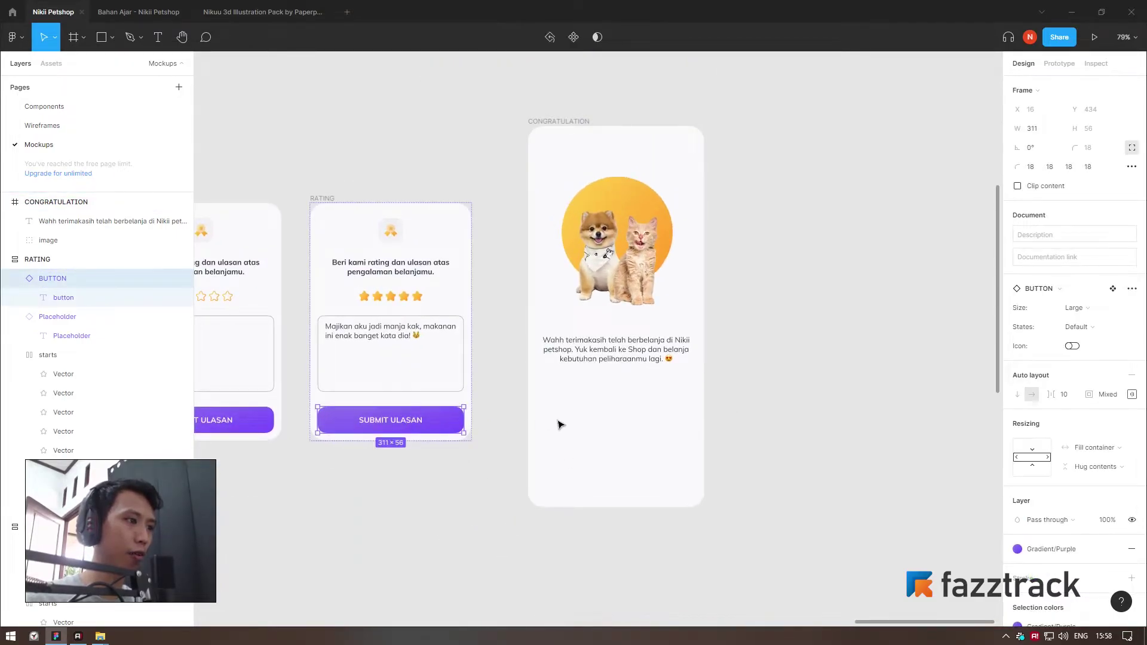
{"action": "left_click_drag", "start_coordinate": [396, 425], "coordinate": [614, 399]}
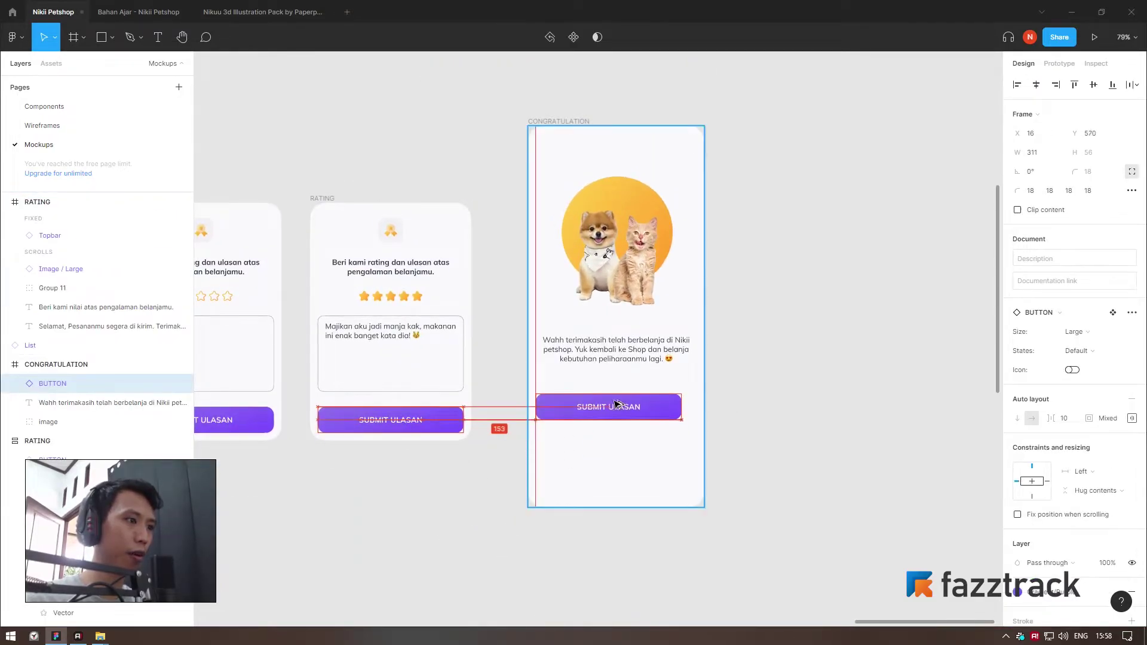
{"action": "left_click", "coordinate": [1036, 85]}
{"action": "scroll", "coordinate": [692, 428], "scroll_direction": "up", "scroll_amount": 2}
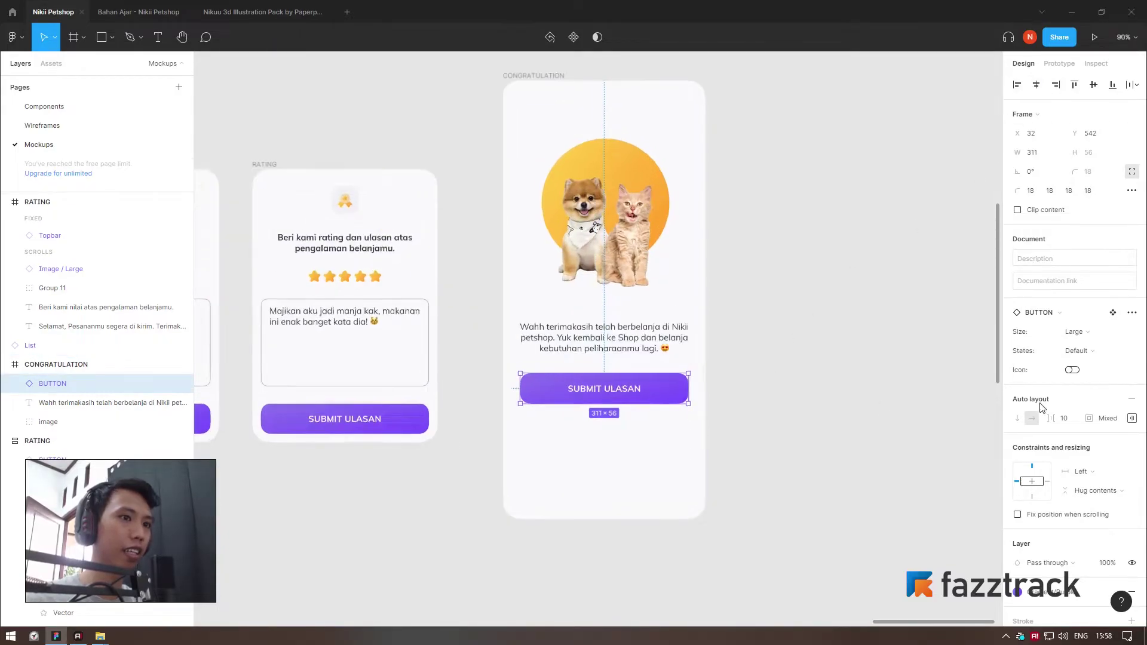
- Turn on the button's icon and swap the bag icon for the 'pet' paw icon
{"action": "left_click", "coordinate": [1073, 369]}
{"action": "scroll", "coordinate": [693, 418], "scroll_direction": "up", "scroll_amount": 5}
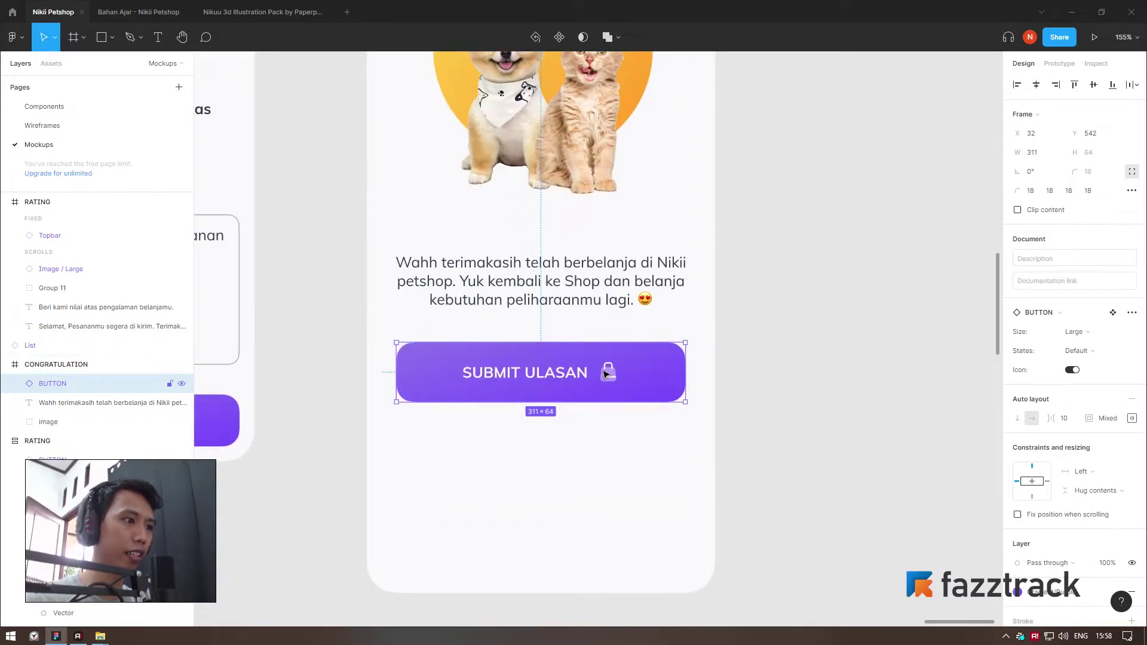
{"action": "double_click", "coordinate": [606, 375]}
{"action": "scroll", "coordinate": [598, 399], "scroll_direction": "up", "scroll_amount": 5}
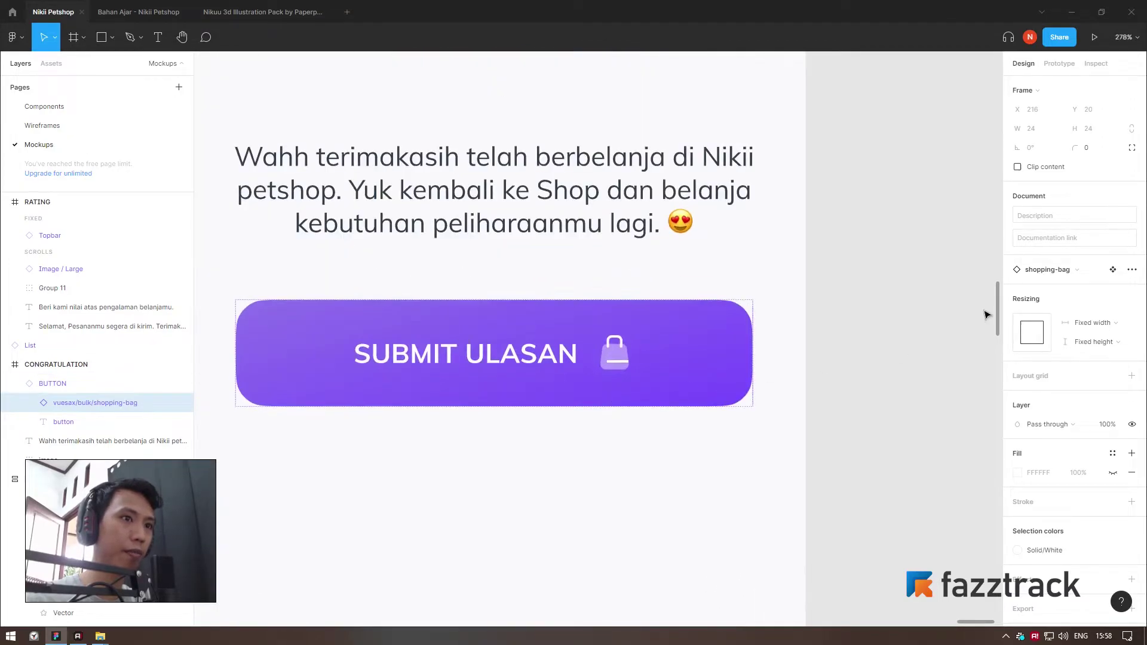
{"action": "left_click", "coordinate": [1051, 270]}
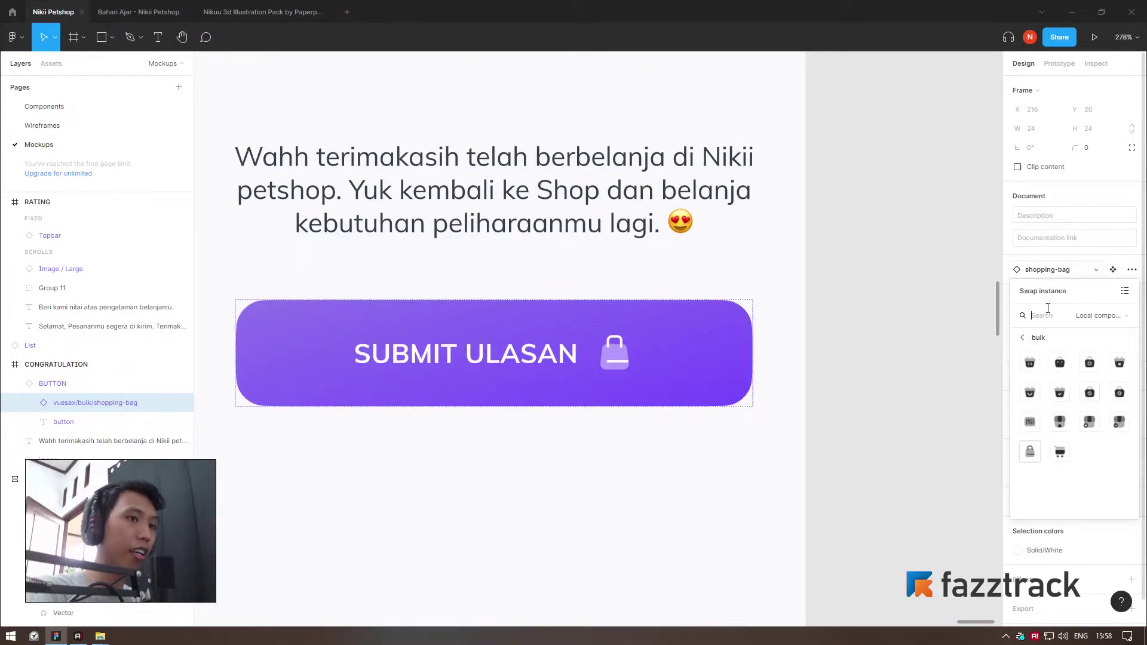
{"action": "type", "text": "pet"}
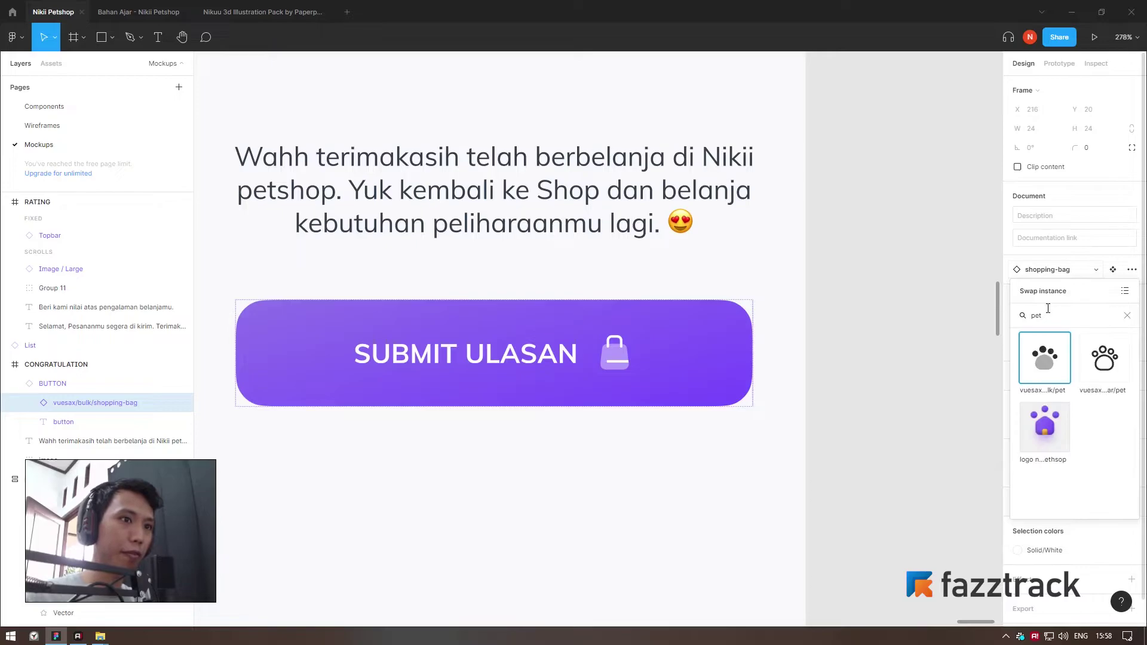
{"action": "key", "text": "Return"}
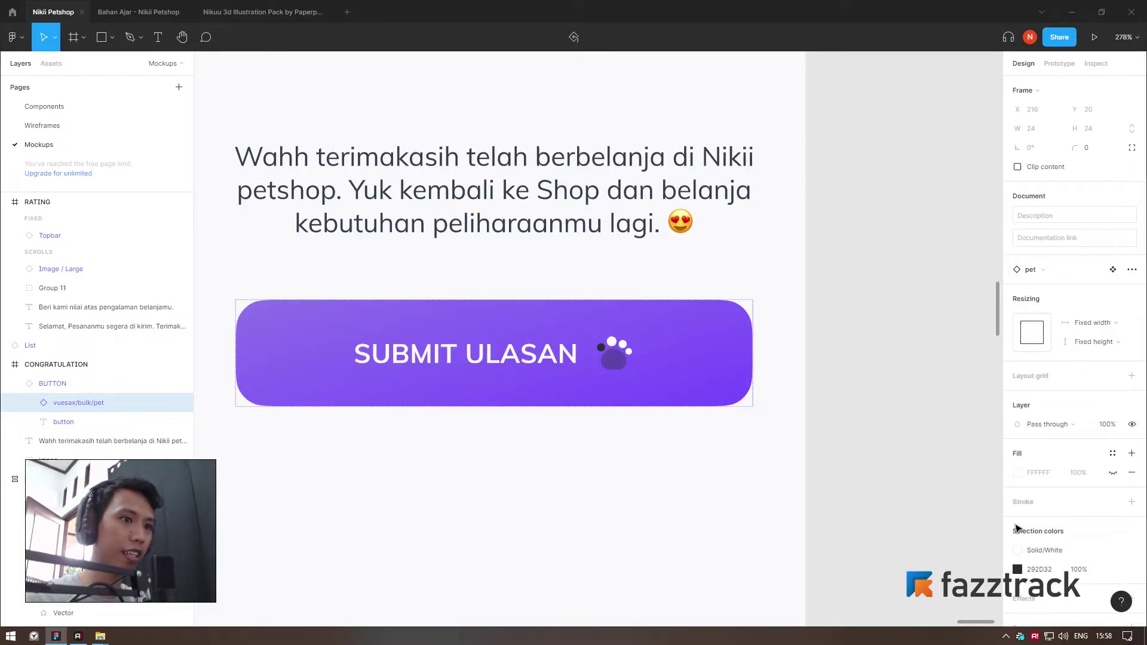
- Colour the paw icon with the White colour style
{"action": "left_click", "coordinate": [1112, 569]}
{"action": "scroll", "coordinate": [909, 605], "scroll_direction": "down", "scroll_amount": 3}
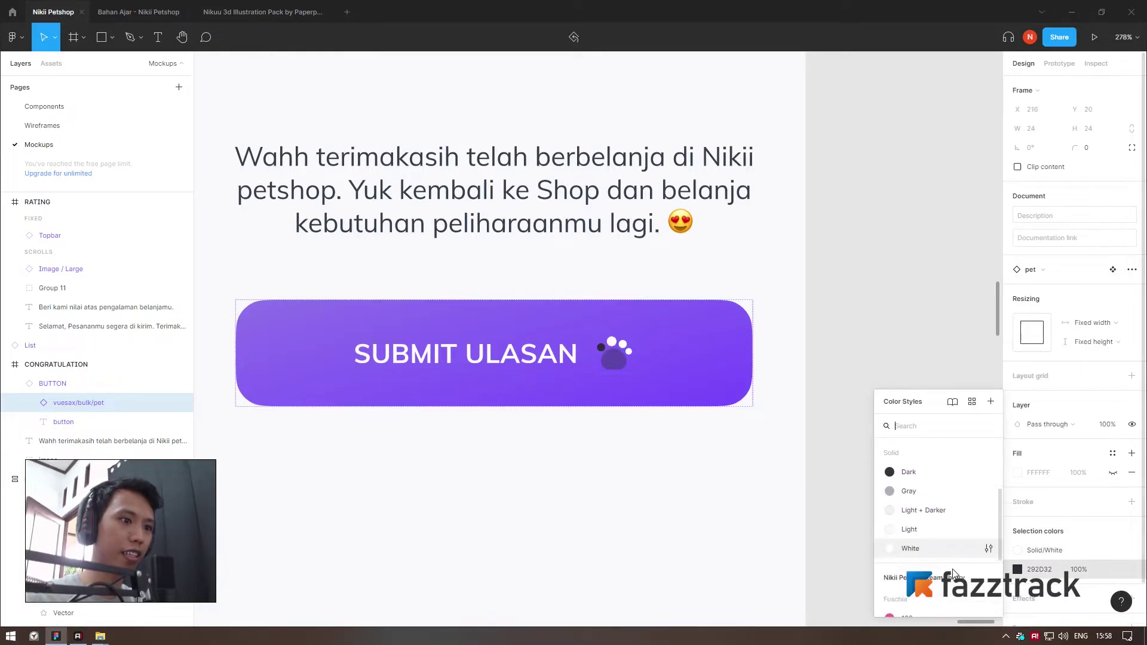
{"action": "left_click", "coordinate": [911, 547]}
{"action": "left_click", "coordinate": [840, 345]}
{"action": "scroll", "coordinate": [603, 414], "scroll_direction": "down", "scroll_amount": 5}
{"action": "scroll", "coordinate": [546, 428], "scroll_direction": "up", "scroll_amount": 3}
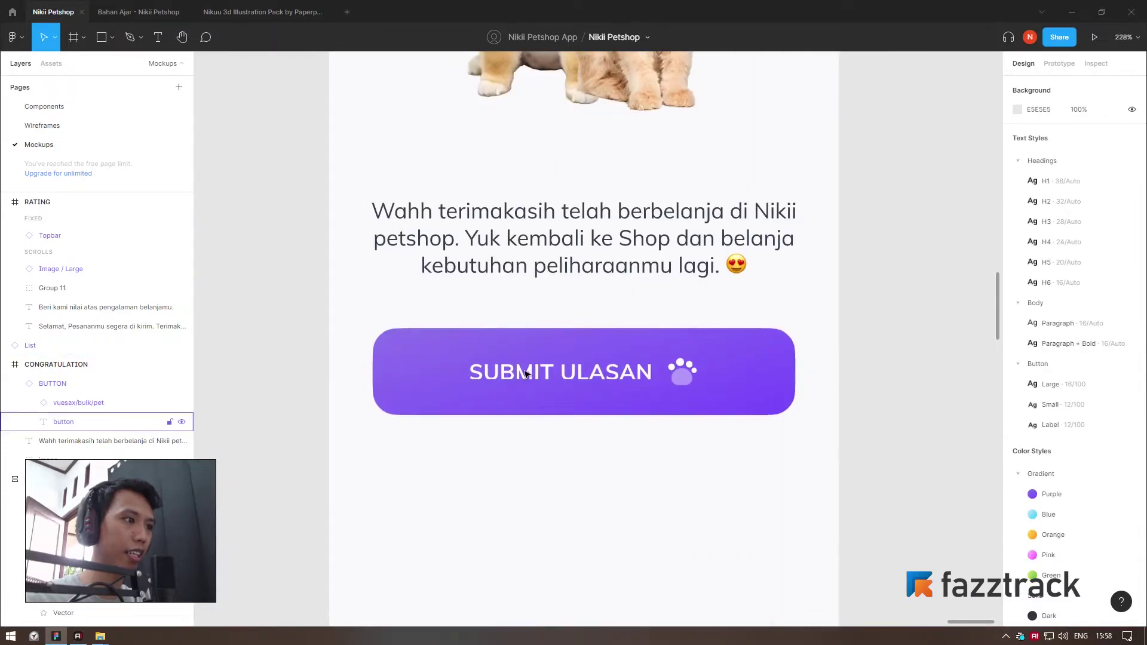
- Change the button label to HOME
{"action": "double_click", "coordinate": [525, 374]}
{"action": "type", "text": "SHOP"}
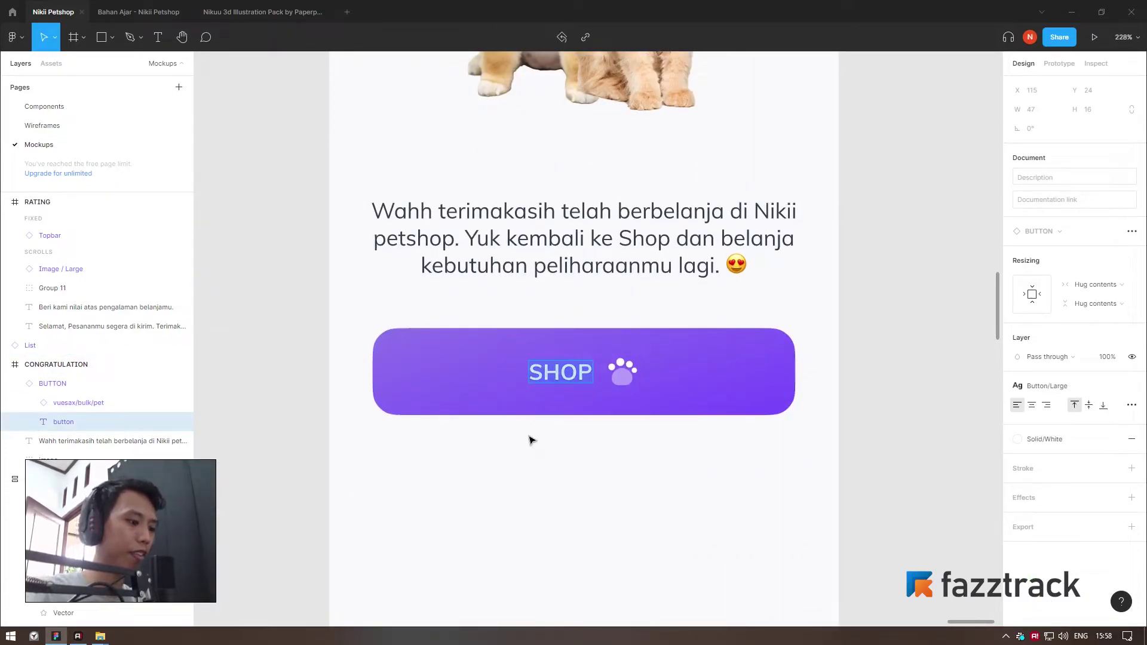
{"action": "key", "text": "BackSpace"}
{"action": "key", "text": "BackSpace"}
{"action": "key", "text": "BackSpace"}
{"action": "type", "text": "HOME"}
{"action": "left_click", "coordinate": [542, 507]}
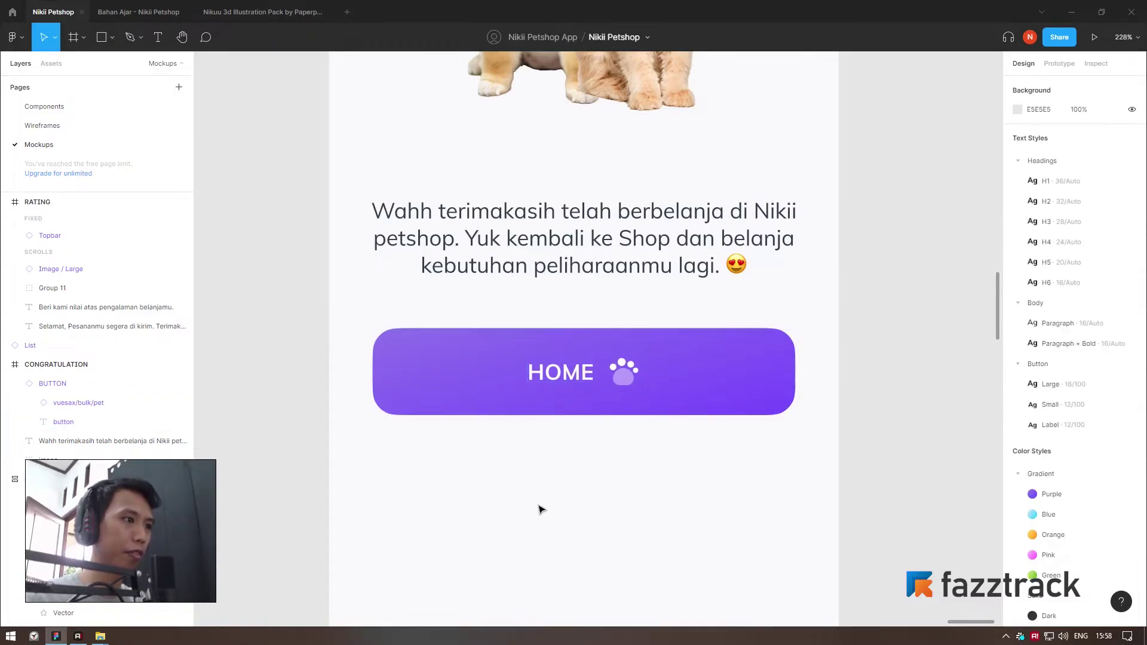
{"action": "scroll", "coordinate": [540, 508], "scroll_direction": "down", "scroll_amount": 5}
{"action": "scroll", "coordinate": [536, 440], "scroll_direction": "up", "scroll_amount": 3}
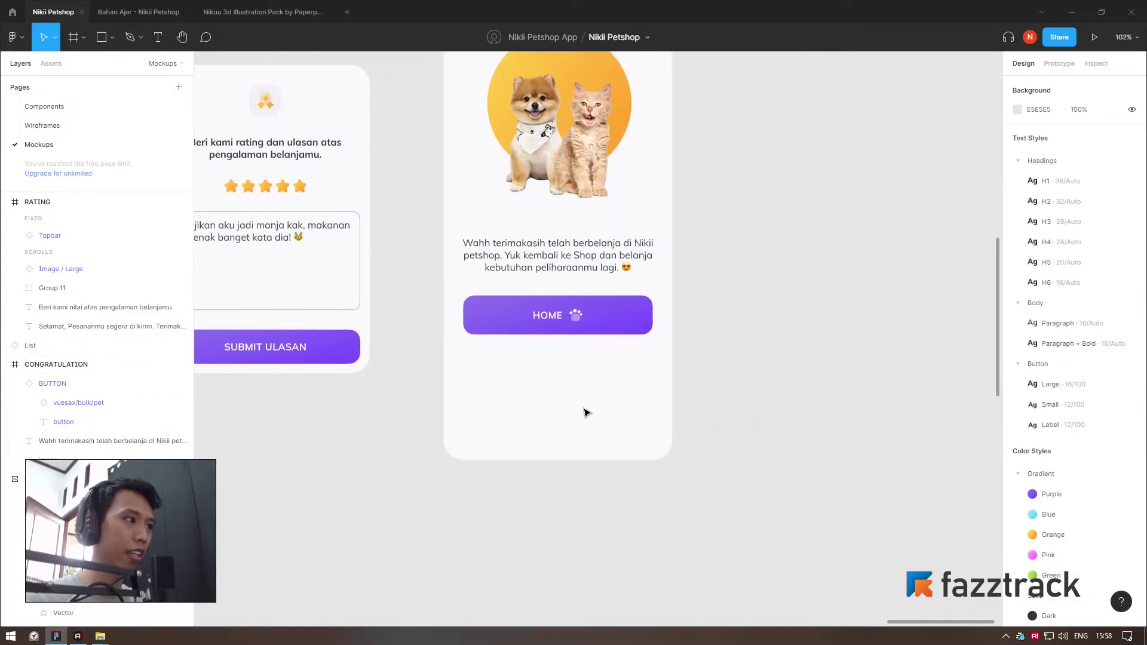
- Stretch the HOME button to the outer layout-grid columns, matching the thank-you text width
{"action": "left_click", "coordinate": [558, 324]}
{"action": "scroll", "coordinate": [579, 397], "scroll_direction": "up", "scroll_amount": 3}
{"action": "scroll", "coordinate": [657, 397], "scroll_direction": "down", "scroll_amount": 3}
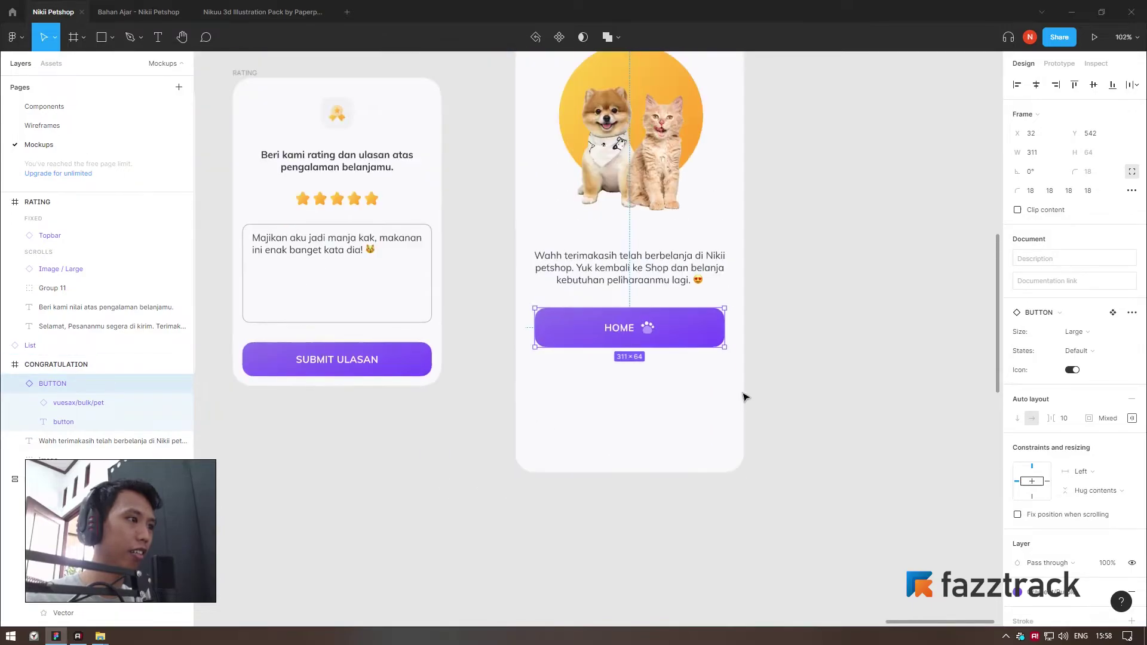
{"action": "scroll", "coordinate": [704, 402], "scroll_direction": "up", "scroll_amount": 1}
{"action": "scroll", "coordinate": [768, 402], "scroll_direction": "up", "scroll_amount": 1}
{"action": "scroll", "coordinate": [726, 400], "scroll_direction": "up", "scroll_amount": 1}
{"action": "scroll", "coordinate": [685, 355], "scroll_direction": "up", "scroll_amount": 3}
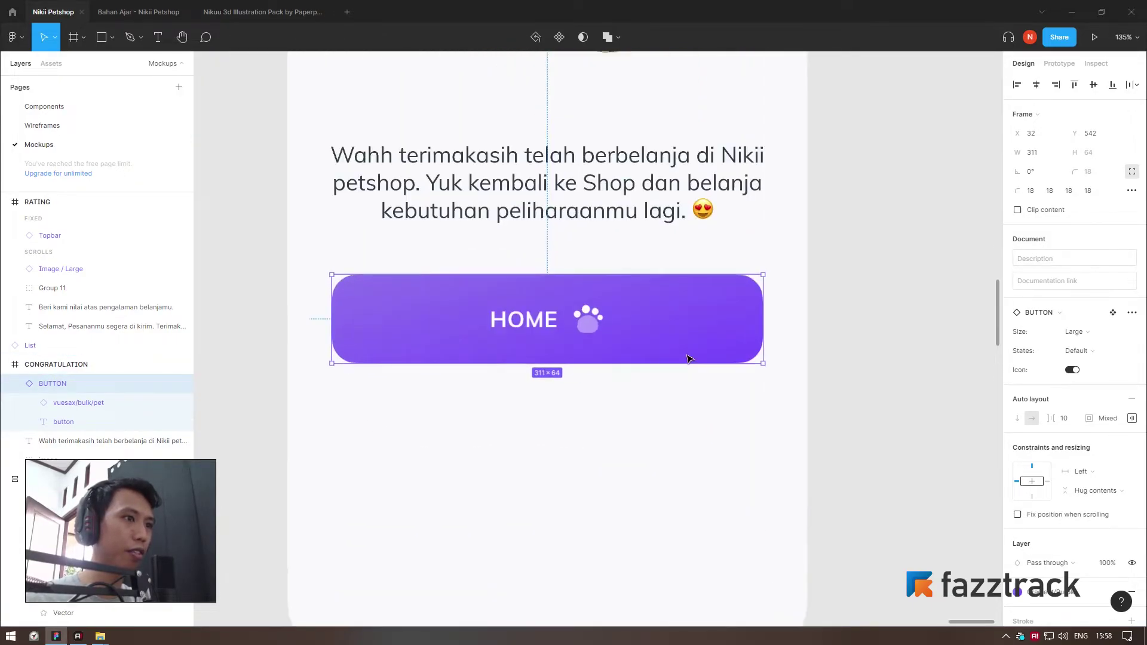
{"action": "key", "text": "shift+r"}
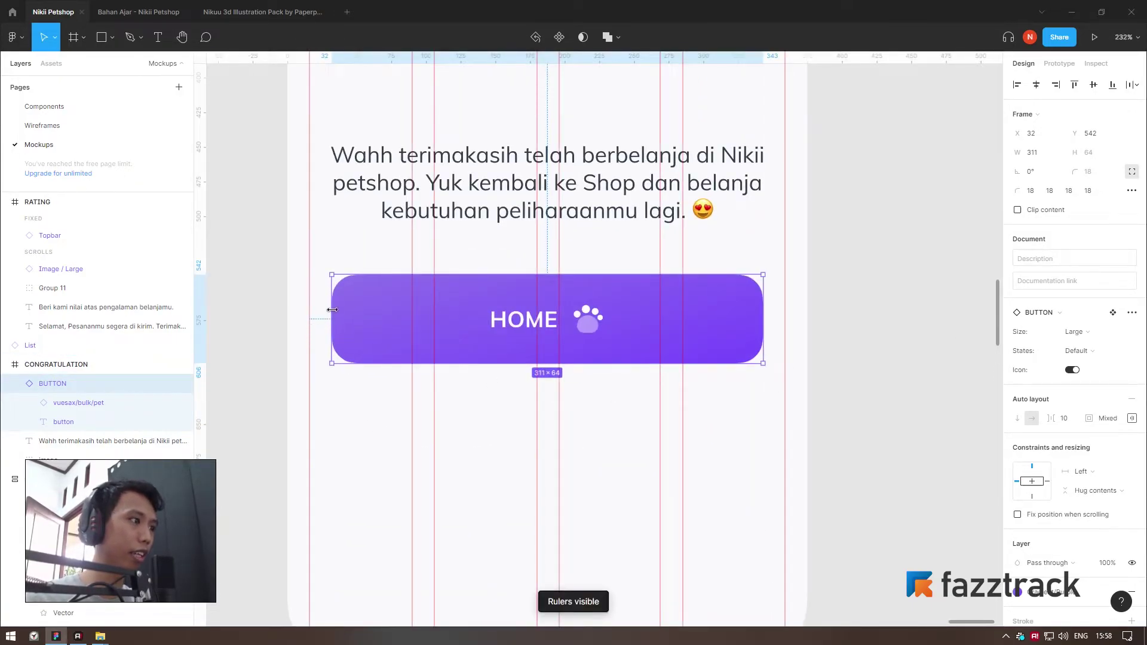
{"action": "left_click_drag", "start_coordinate": [326, 310], "coordinate": [309, 310]}
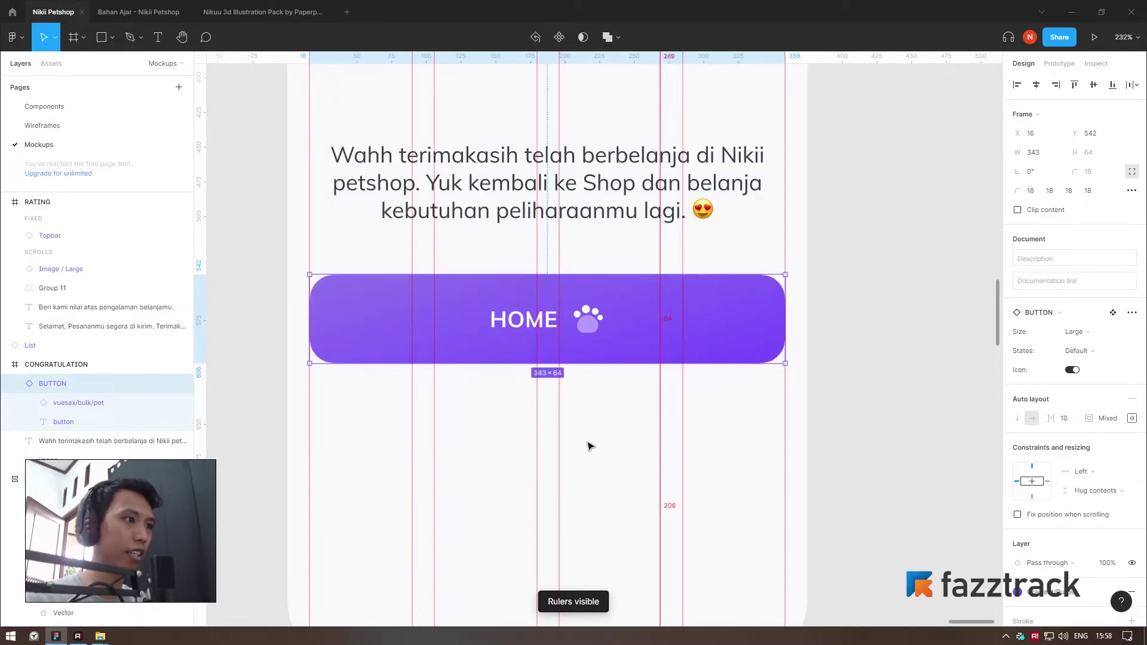
{"action": "scroll", "coordinate": [790, 427], "scroll_direction": "down", "scroll_amount": 5}
{"action": "left_click", "coordinate": [790, 426]}
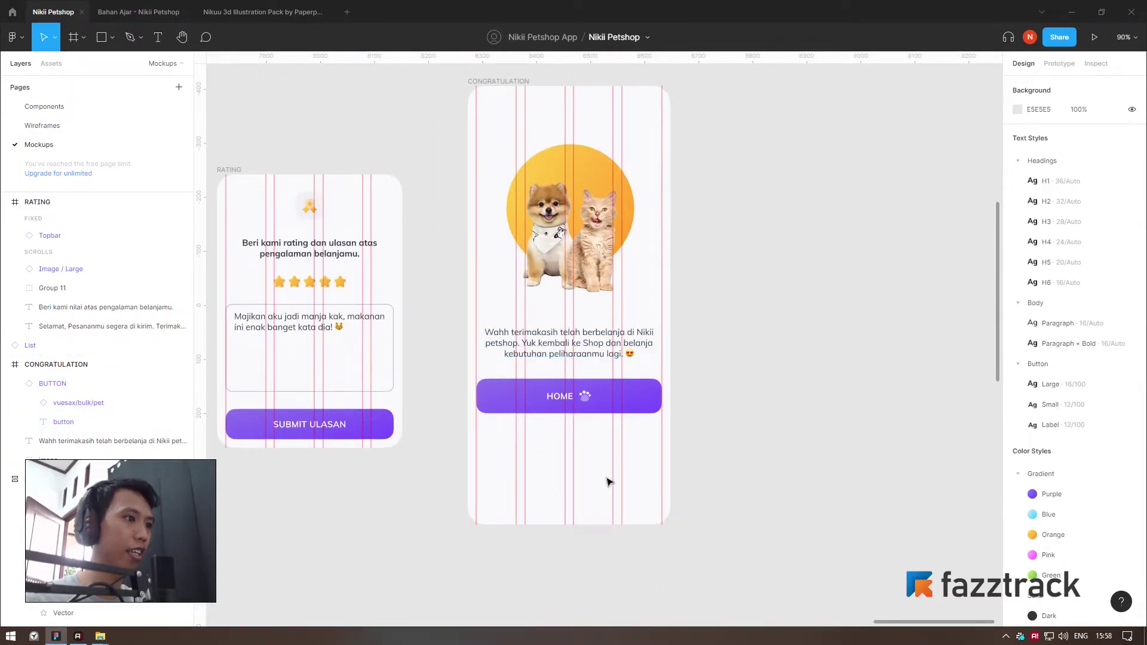
- Tidy up the image, text and HOME button vertically with a 48 gap
{"action": "left_click_drag", "start_coordinate": [596, 476], "coordinate": [705, 269]}
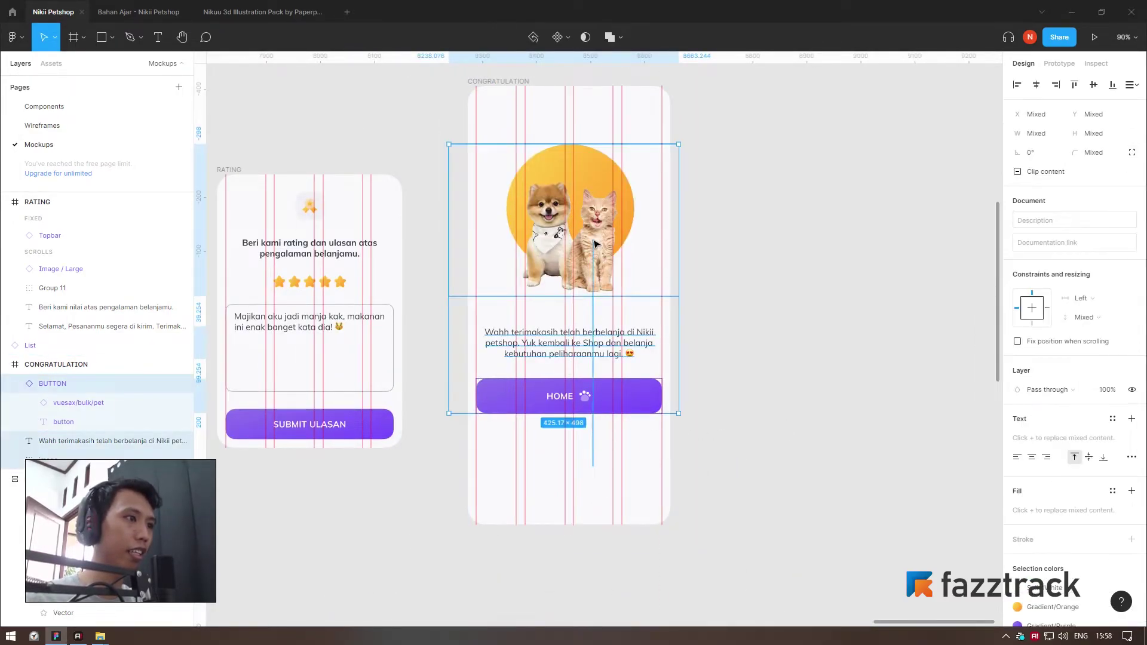
{"action": "left_click", "coordinate": [1130, 85]}
{"action": "left_click", "coordinate": [1030, 120]}
{"action": "left_click", "coordinate": [1032, 191]}
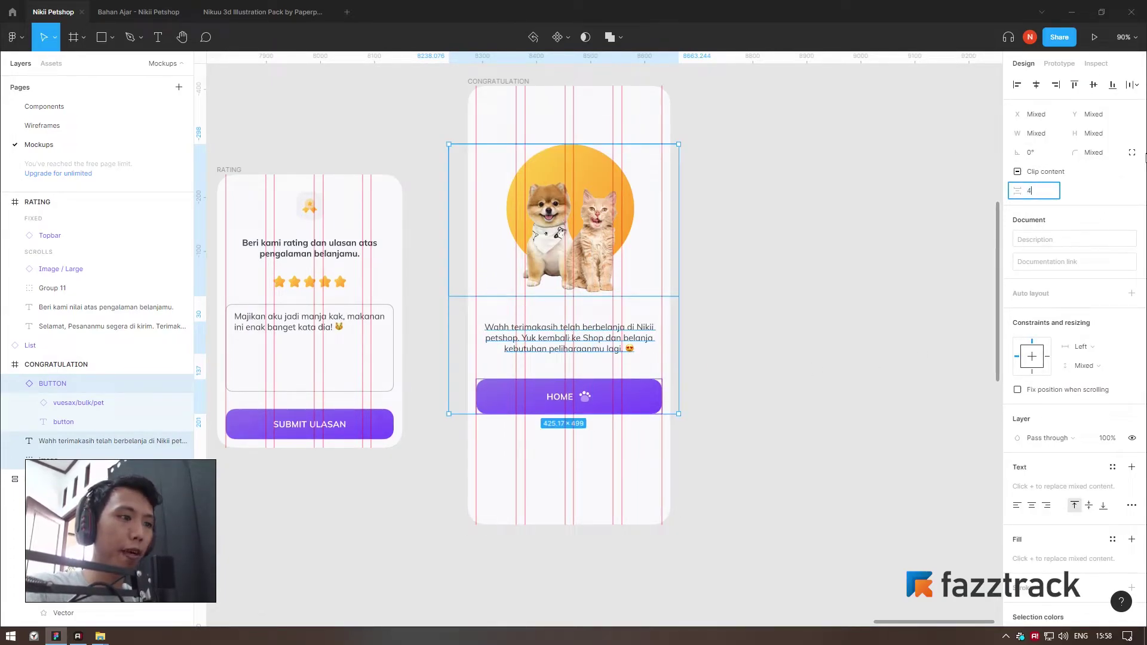
{"action": "type", "text": "8"}
{"action": "key", "text": "Return"}
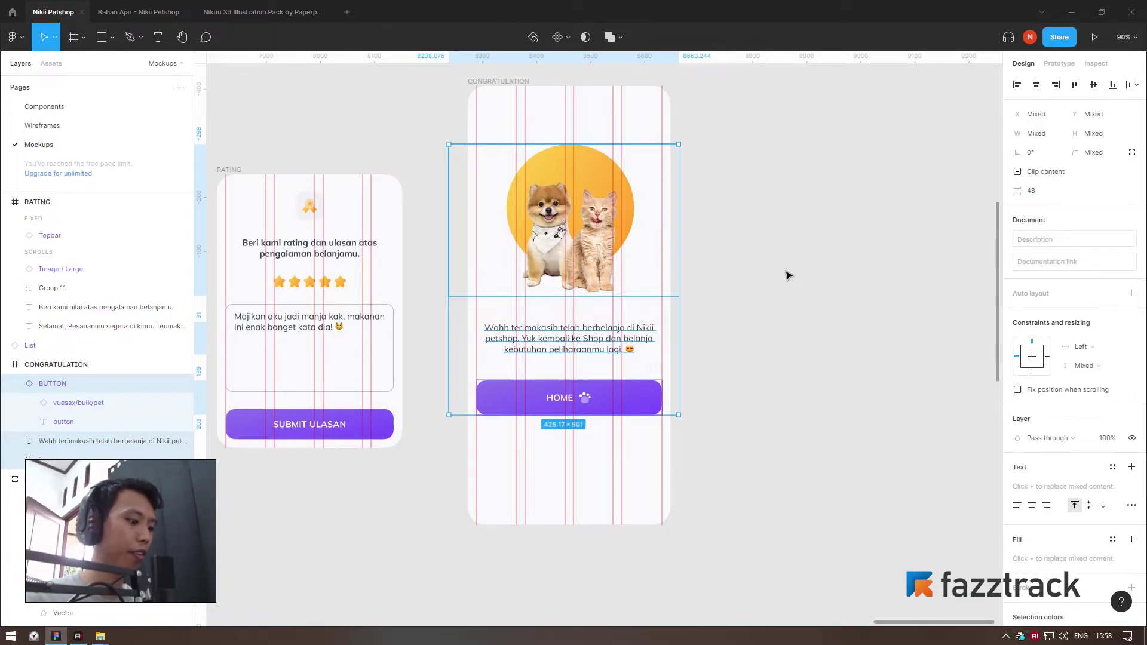
- Wrap the three items in centre-aligned auto layout and hide the rulers and grid
{"action": "key", "text": "shift+a"}
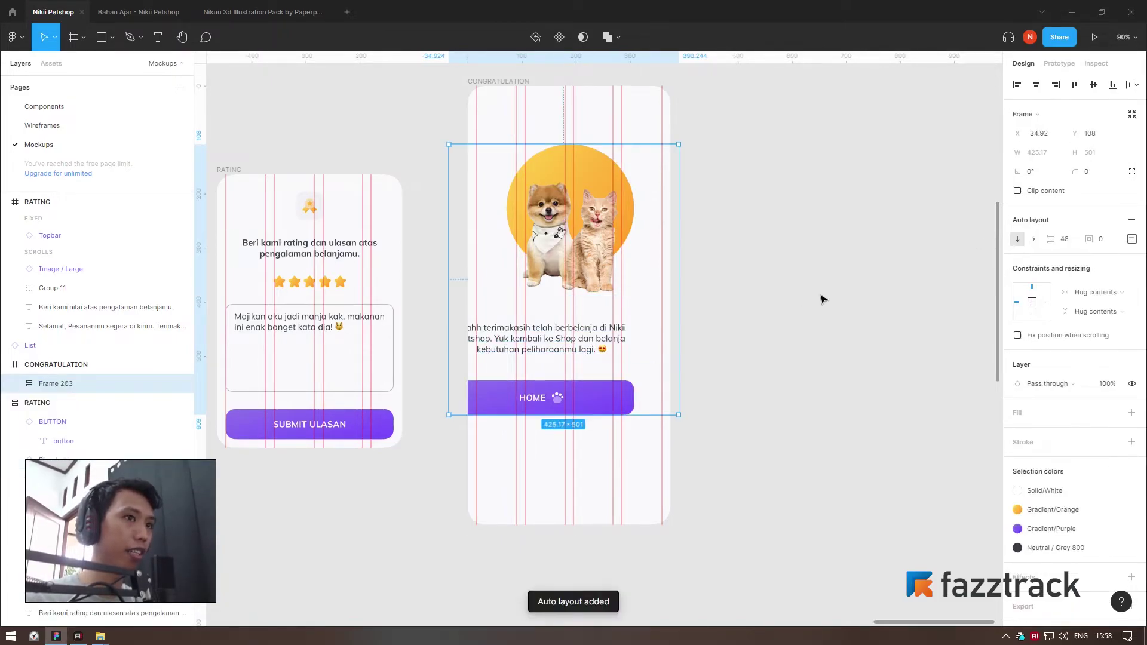
{"action": "left_click", "coordinate": [1131, 239]}
{"action": "left_click", "coordinate": [1090, 283]}
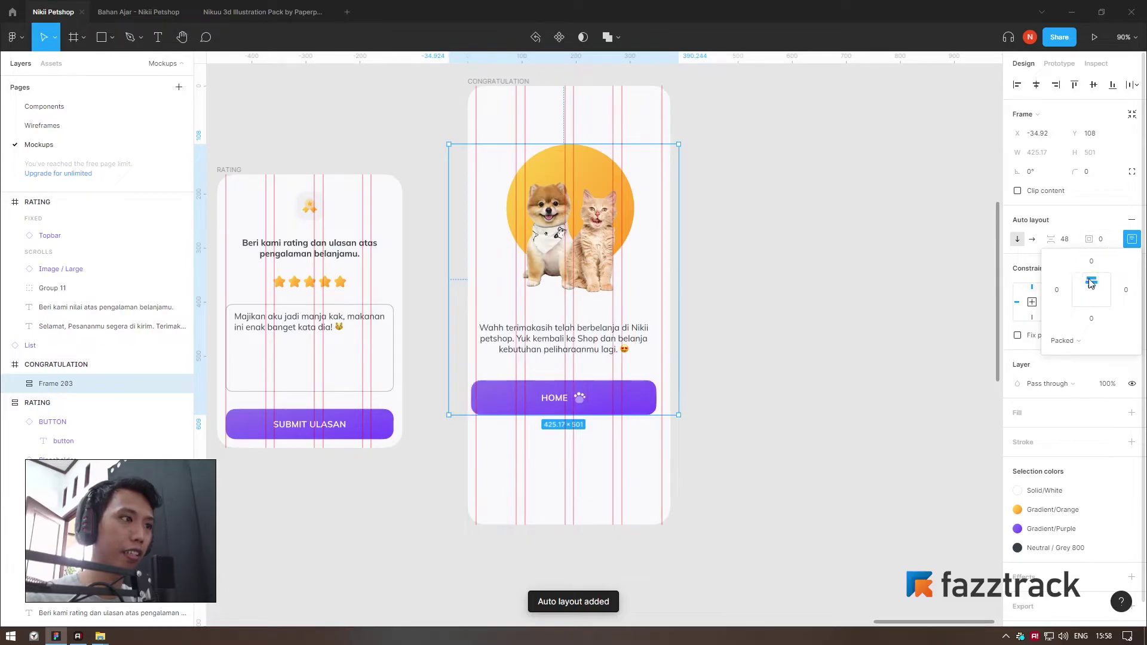
{"action": "left_click", "coordinate": [751, 339]}
{"action": "scroll", "coordinate": [776, 352], "scroll_direction": "up", "scroll_amount": 4}
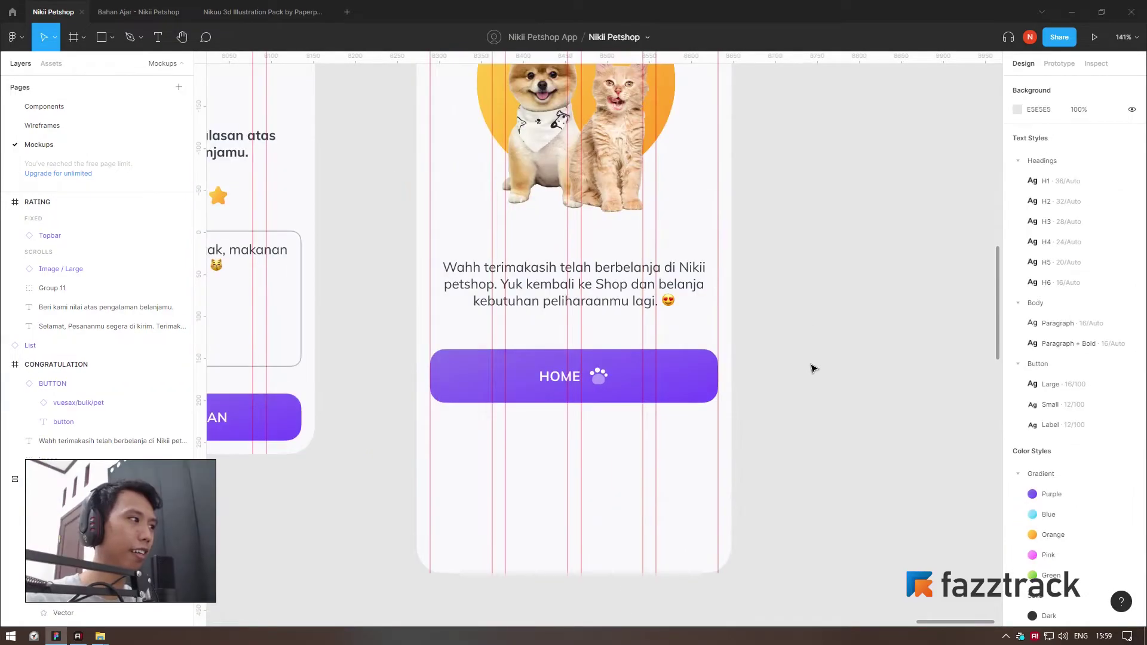
{"action": "scroll", "coordinate": [448, 523], "scroll_direction": "down", "scroll_amount": 4}
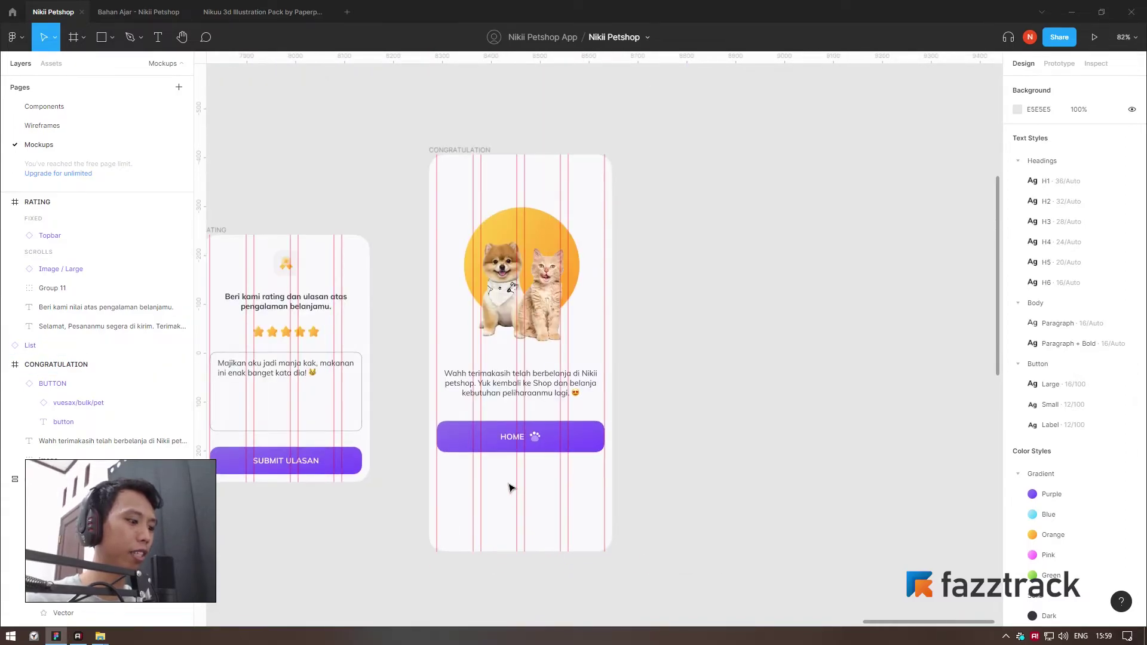
{"action": "key", "text": "shift+r"}
{"action": "key", "text": "ctrl+shift+4"}
{"action": "key", "text": "shift+0"}
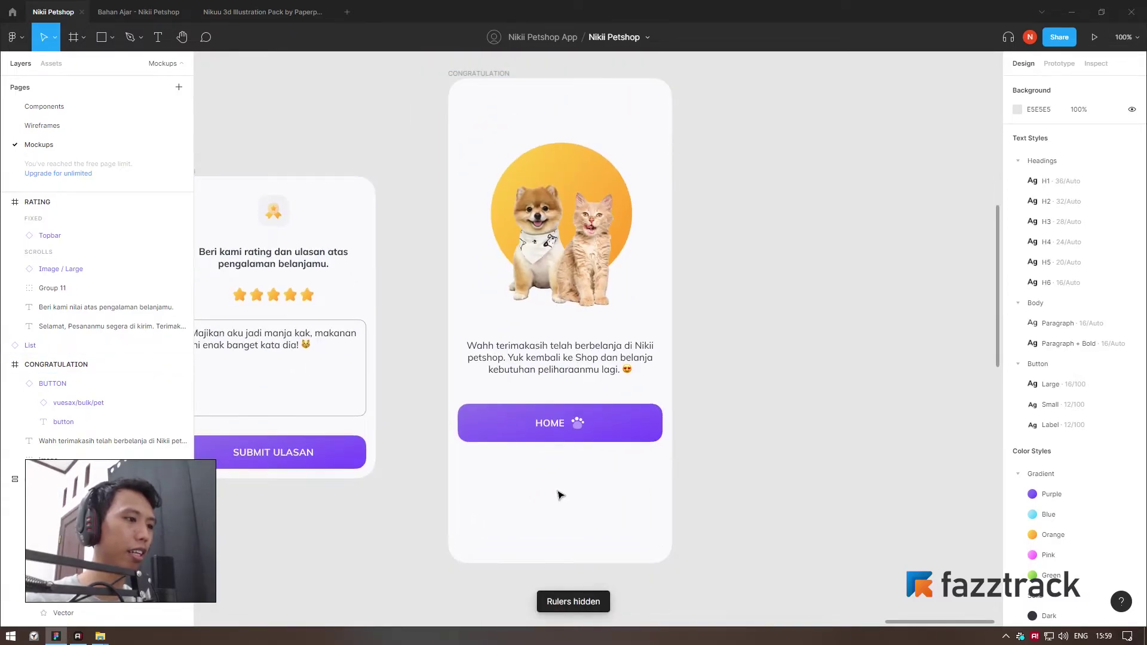
- Move the image, text and HOME button group lower in the screen
{"action": "scroll", "coordinate": [560, 495], "scroll_direction": "up", "scroll_amount": 1}
{"action": "left_click", "coordinate": [571, 421]}
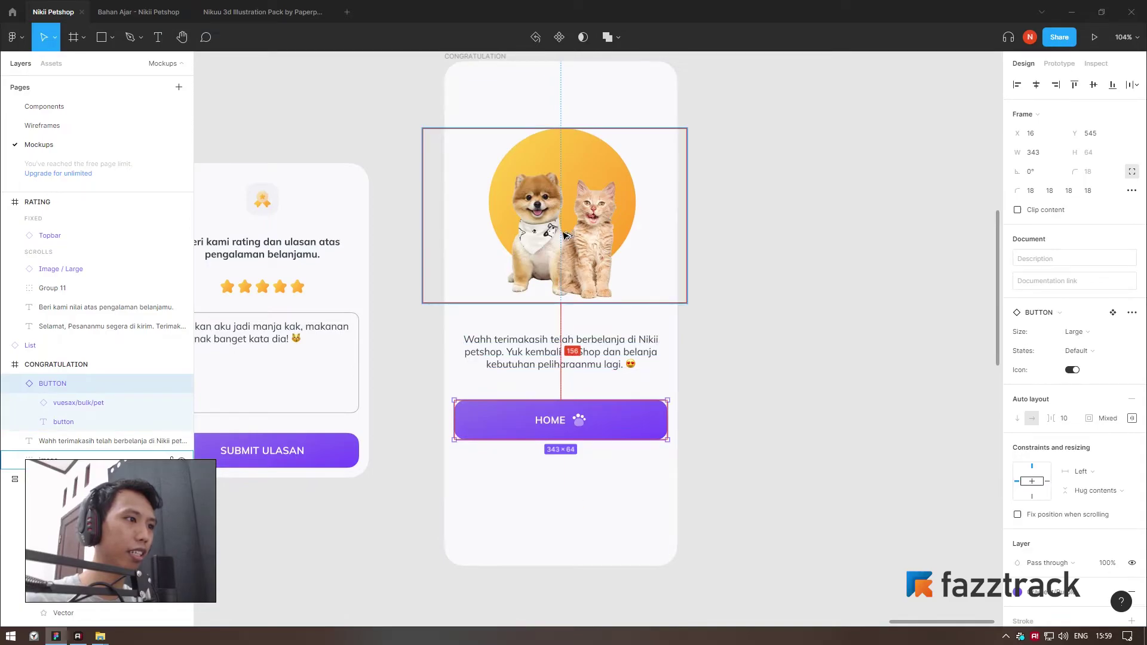
{"action": "scroll", "coordinate": [771, 310], "scroll_direction": "down", "scroll_amount": 3}
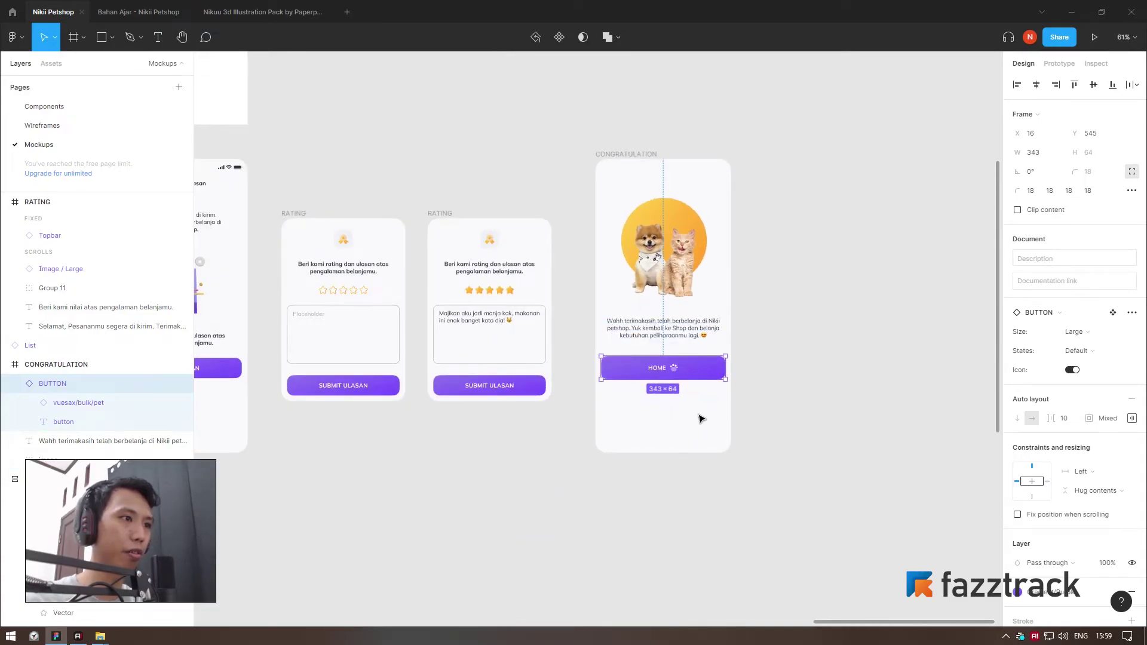
{"action": "left_click", "coordinate": [768, 336]}
{"action": "scroll", "coordinate": [759, 335], "scroll_direction": "up", "scroll_amount": 3}
{"action": "left_click_drag", "start_coordinate": [608, 475], "coordinate": [597, 257]}
{"action": "scroll", "coordinate": [578, 346], "scroll_direction": "down", "scroll_amount": 1}
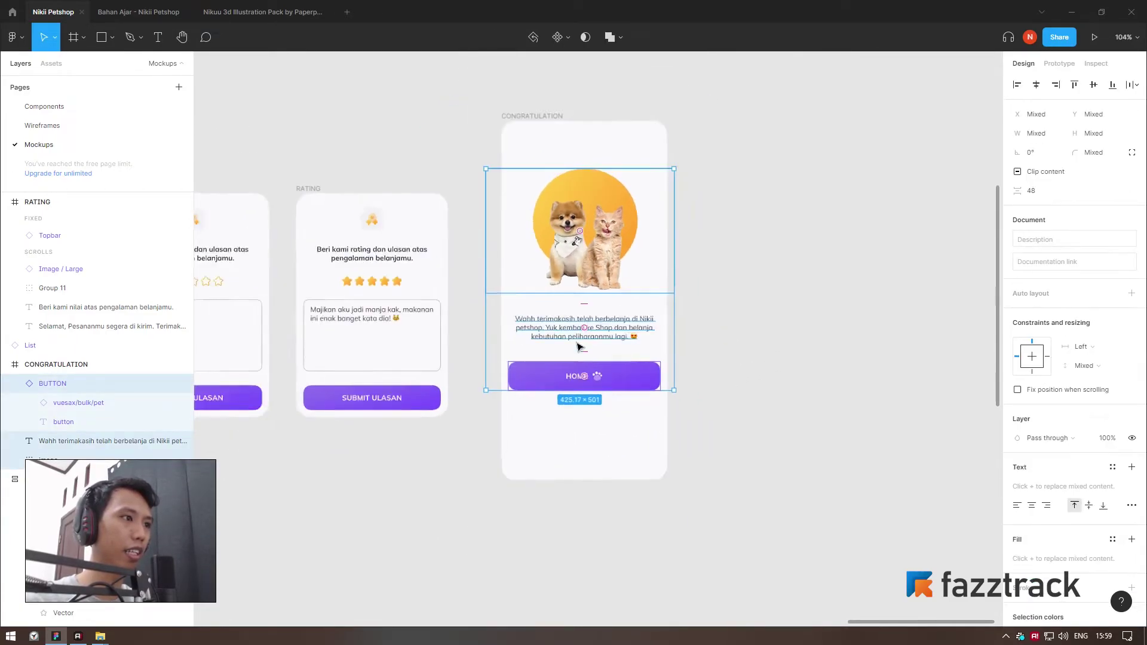
{"action": "scroll", "coordinate": [589, 236], "scroll_direction": "up", "scroll_amount": 2}
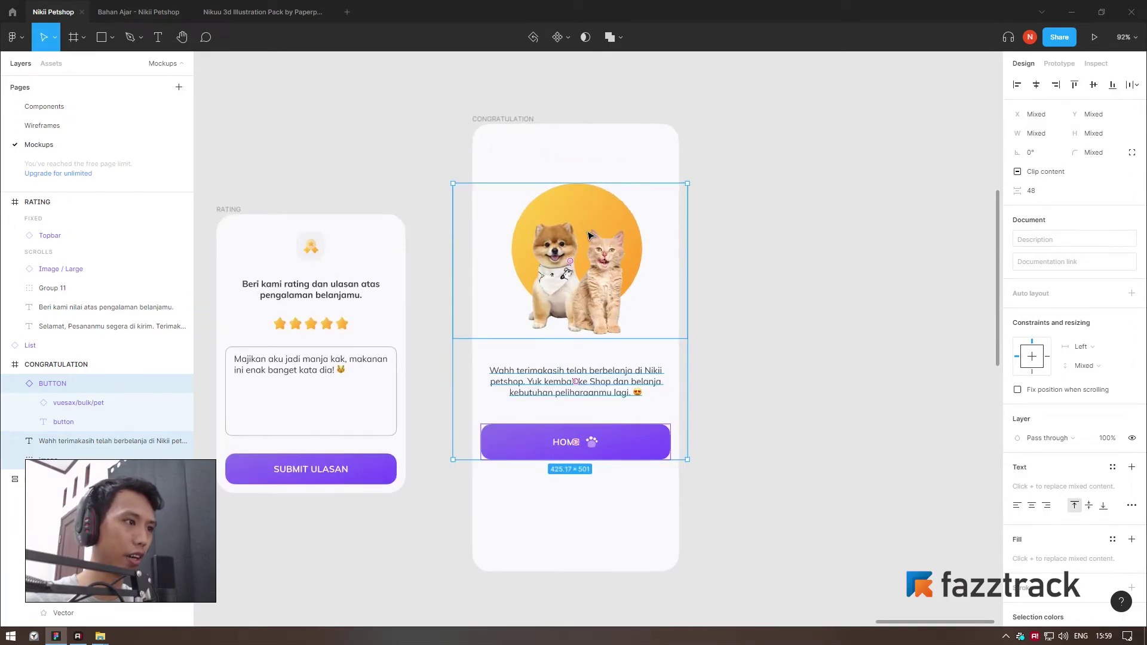
{"action": "left_click_drag", "start_coordinate": [590, 236], "coordinate": [591, 258]}
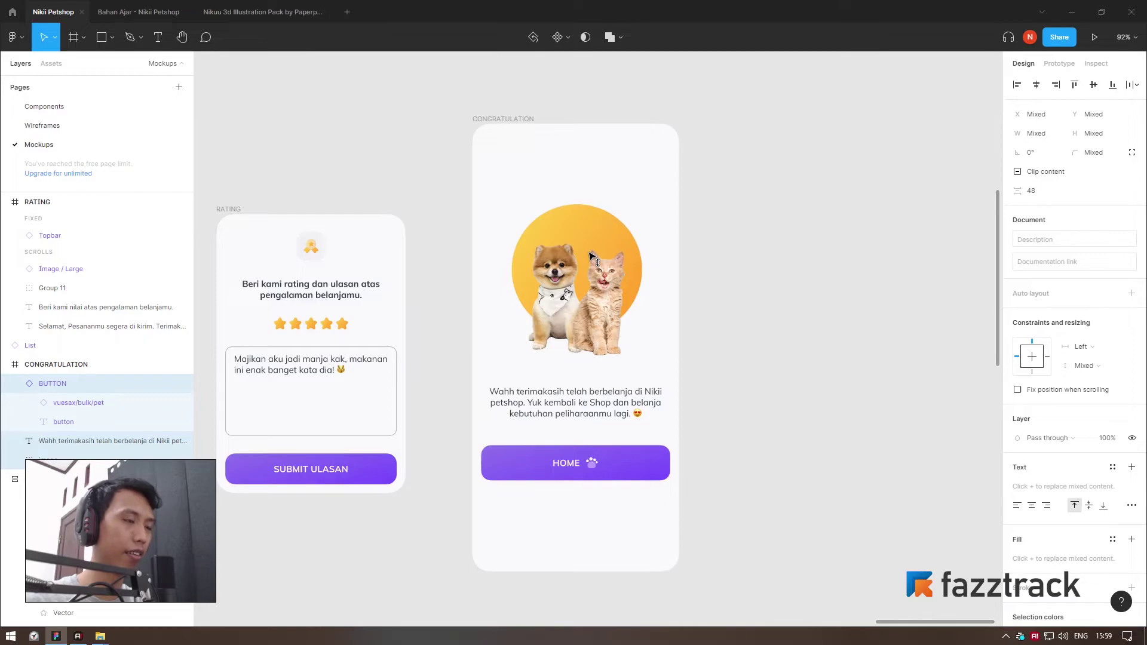
- Paste the RATING screen's status bar CARD into the CONGRATULATION screen
{"action": "scroll", "coordinate": [786, 354], "scroll_direction": "down", "scroll_amount": 3}
{"action": "scroll", "coordinate": [784, 357], "scroll_direction": "up", "scroll_amount": 2}
{"action": "left_click", "coordinate": [784, 357]}
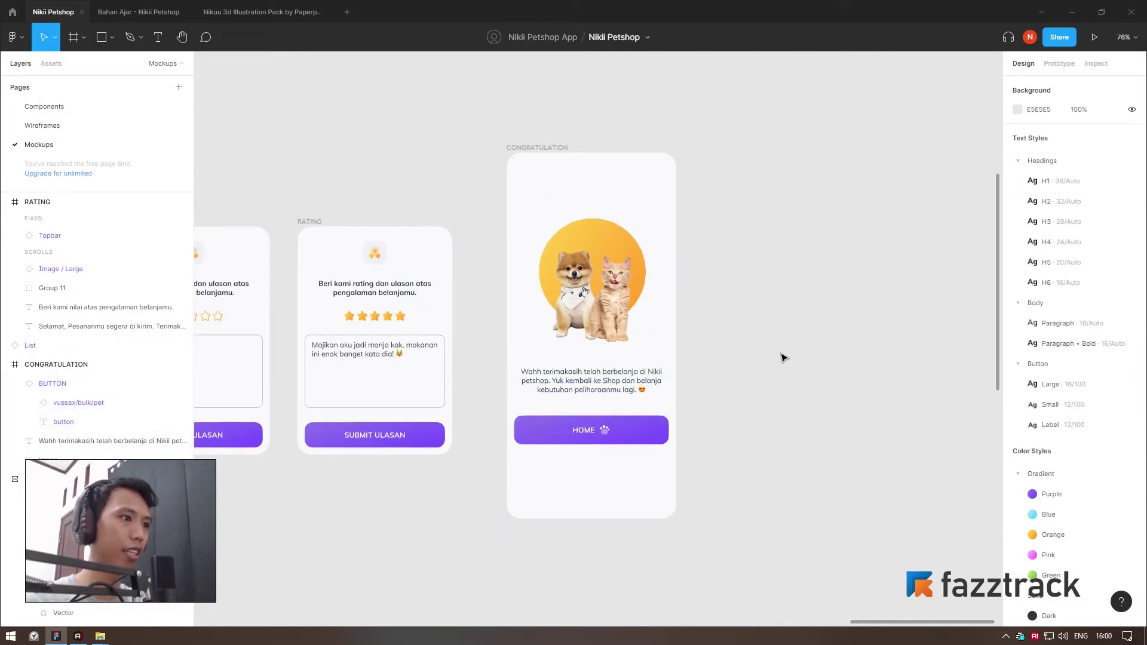
{"action": "scroll", "coordinate": [784, 357], "scroll_direction": "down", "scroll_amount": 3}
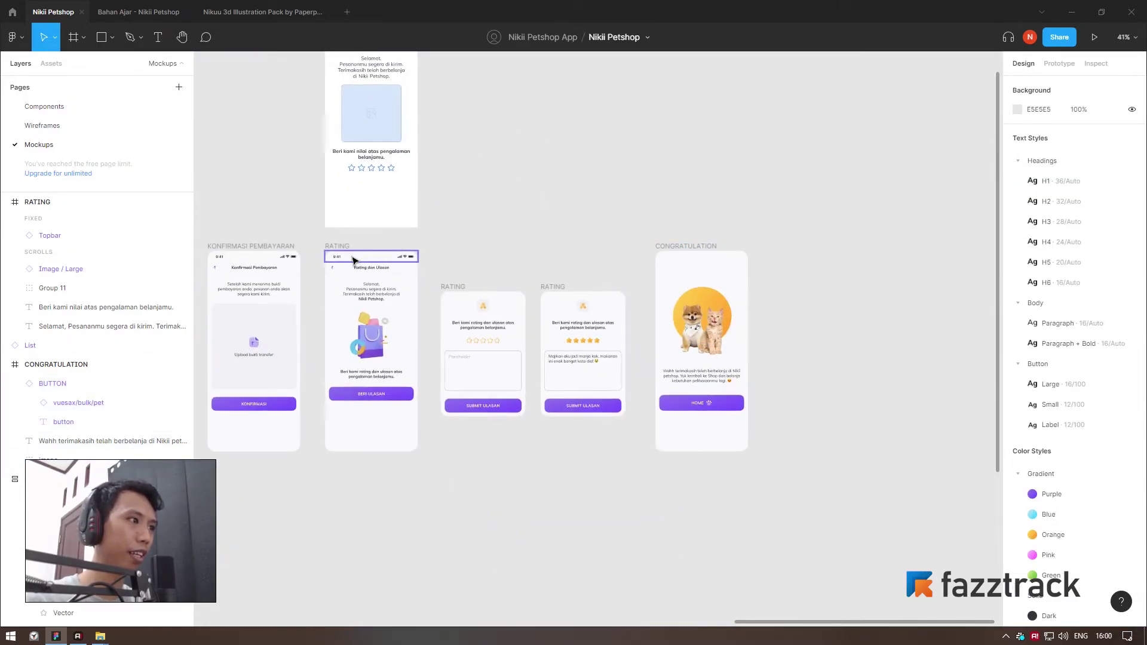
{"action": "left_click", "coordinate": [353, 260]}
{"action": "left_click", "coordinate": [678, 253]}
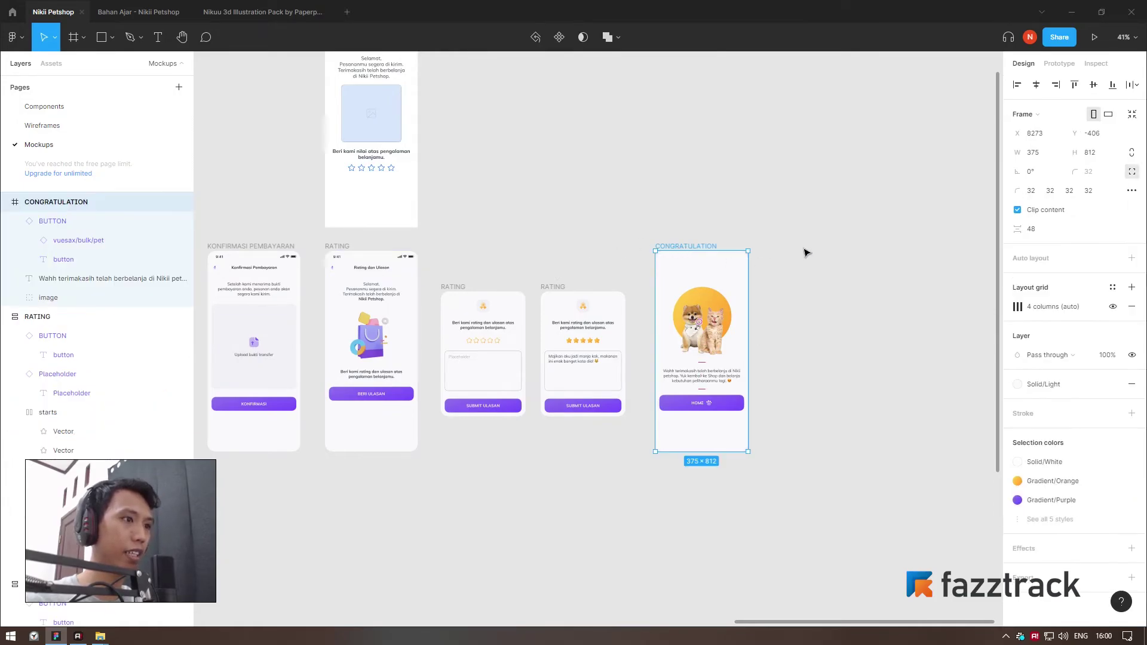
{"action": "key", "text": "ctrl+v"}
{"action": "left_click", "coordinate": [838, 233]}
- Select the stray RATING frame above the row of screens
{"action": "scroll", "coordinate": [815, 284], "scroll_direction": "up", "scroll_amount": 2}
{"action": "scroll", "coordinate": [815, 285], "scroll_direction": "down", "scroll_amount": 3}
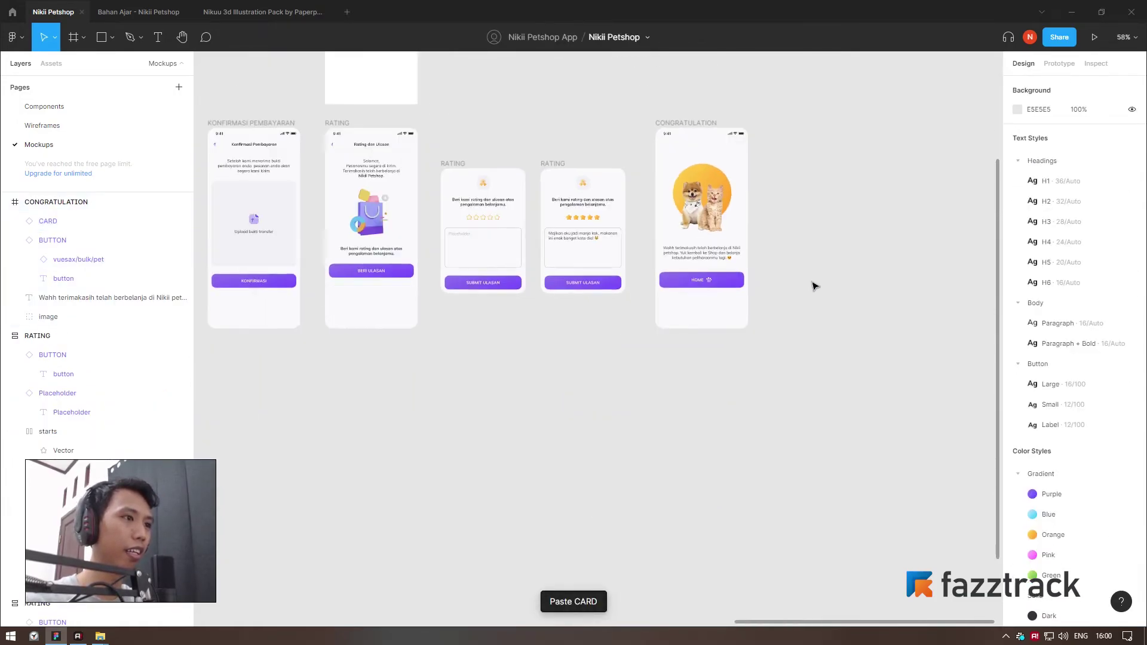
{"action": "scroll", "coordinate": [687, 390], "scroll_direction": "up", "scroll_amount": 1}
{"action": "scroll", "coordinate": [777, 311], "scroll_direction": "up", "scroll_amount": 3}
{"action": "scroll", "coordinate": [814, 357], "scroll_direction": "down", "scroll_amount": 1}
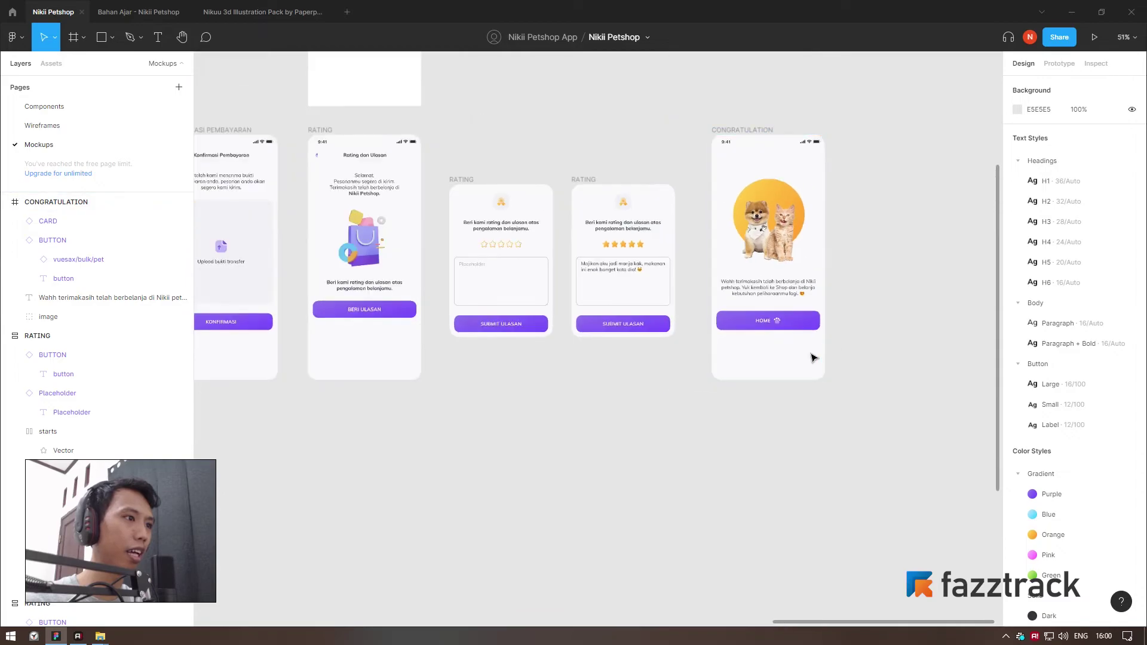
{"action": "scroll", "coordinate": [813, 357], "scroll_direction": "down", "scroll_amount": 3}
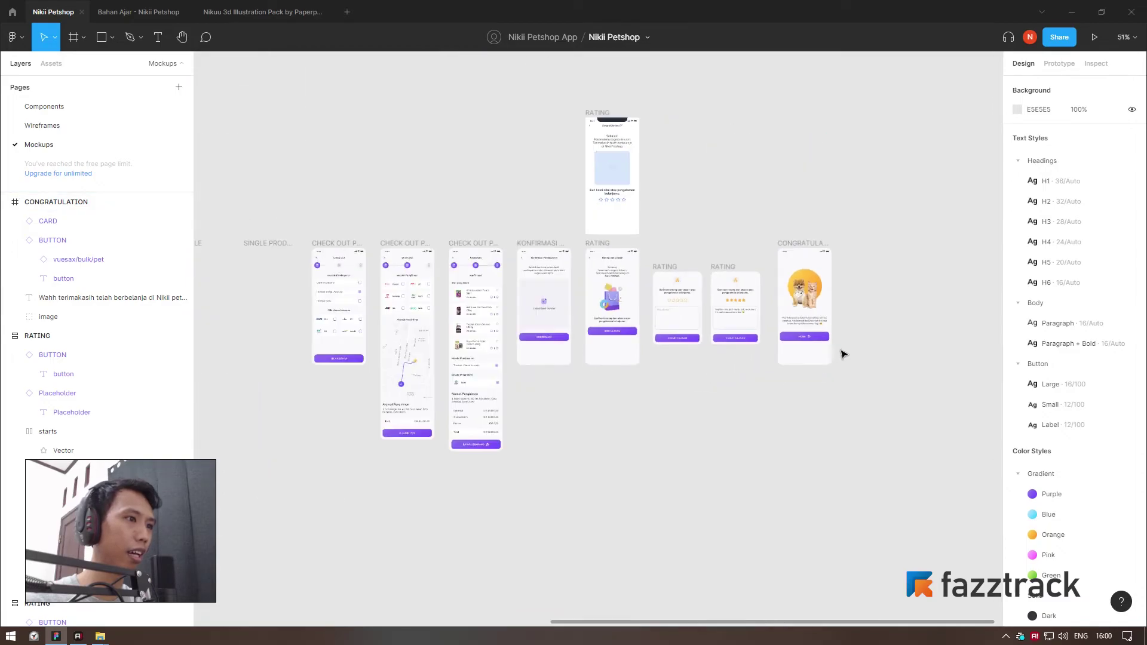
{"action": "left_click", "coordinate": [593, 112]}
- Delete the stray RATING frame sitting above the row of mockup screens
{"action": "key", "text": "Delete"}
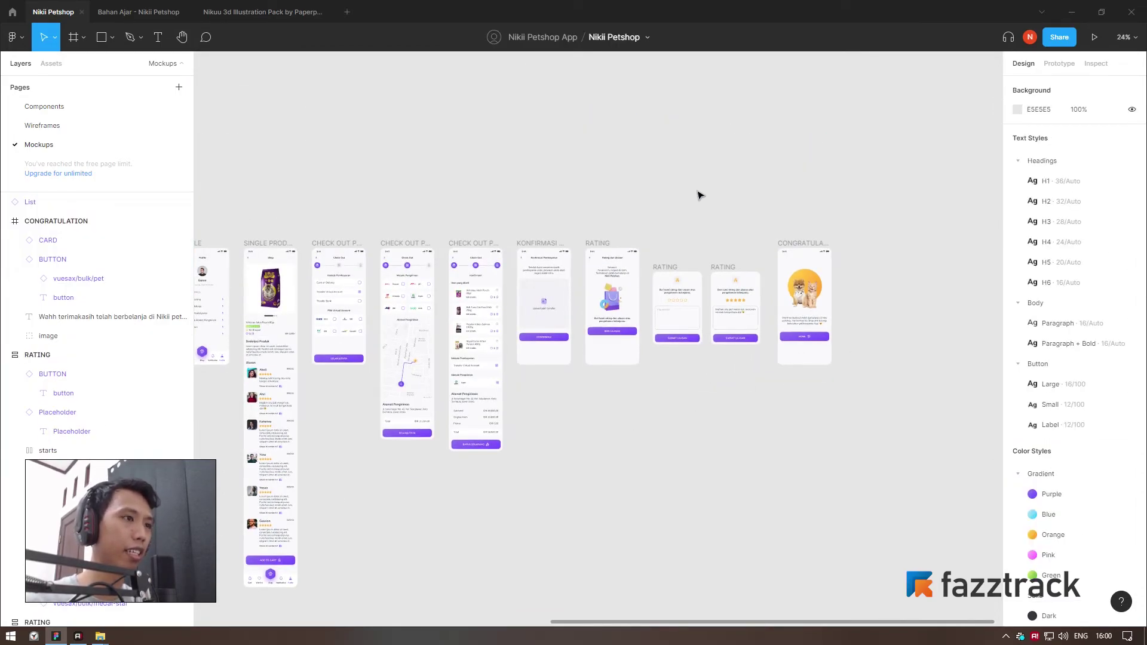
{"action": "scroll", "coordinate": [619, 185], "scroll_direction": "down", "scroll_amount": 2}
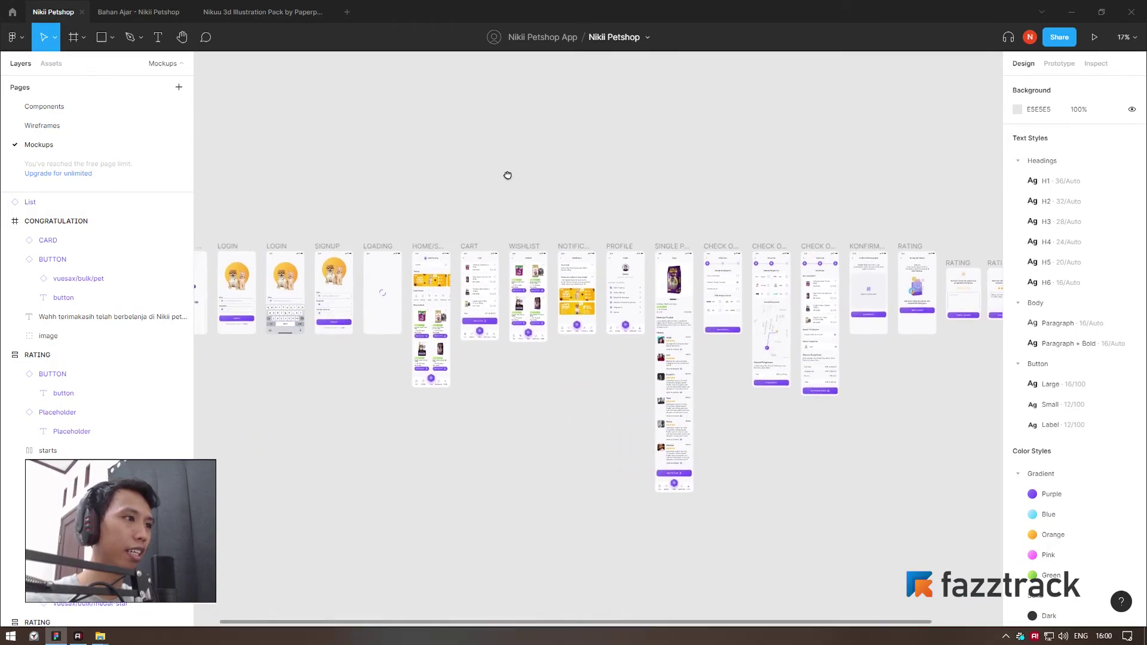
{"action": "scroll", "coordinate": [507, 177], "scroll_direction": "left", "scroll_amount": 5}
{"action": "scroll", "coordinate": [619, 179], "scroll_direction": "right", "scroll_amount": 2}
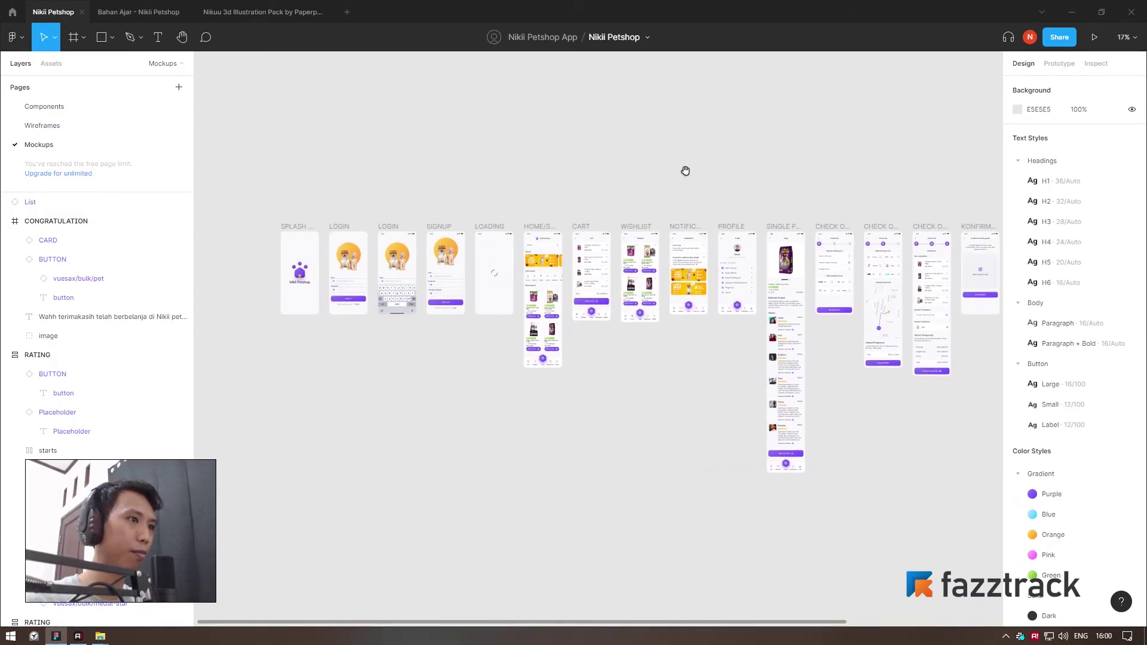
{"action": "scroll", "coordinate": [597, 168], "scroll_direction": "right", "scroll_amount": 3}
{"action": "scroll", "coordinate": [863, 210], "scroll_direction": "up", "scroll_amount": 1}
{"action": "scroll", "coordinate": [873, 202], "scroll_direction": "up", "scroll_amount": 1}
{"action": "scroll", "coordinate": [885, 184], "scroll_direction": "up", "scroll_amount": 1}
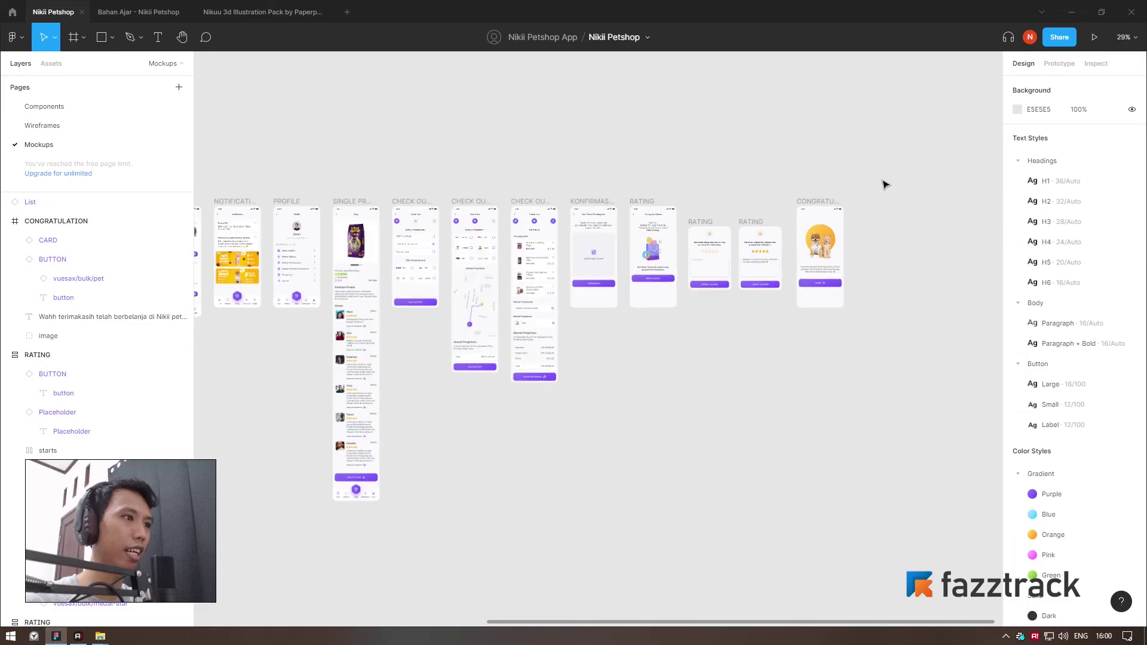
- Pan across the canvas to review every screen, from LOGIN and HOME/SHOP through CONGRATULATION
{"action": "left_click_drag", "start_coordinate": [519, 146], "coordinate": [649, 147]}
{"action": "scroll", "coordinate": [655, 370], "scroll_direction": "up", "scroll_amount": 4}
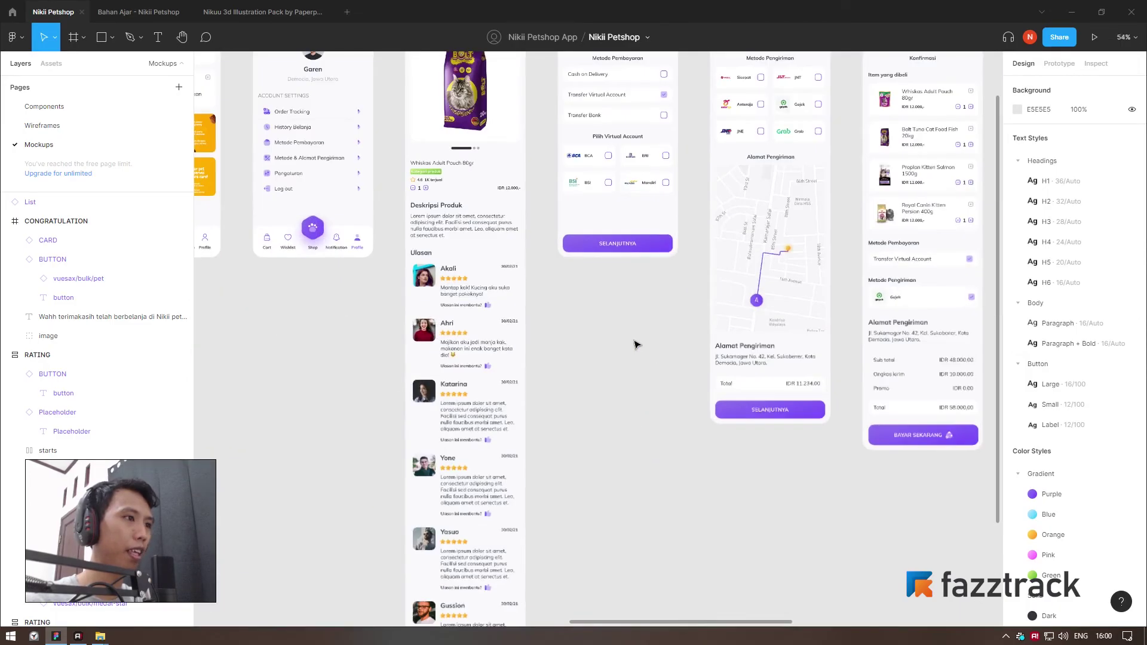
{"action": "scroll", "coordinate": [651, 341], "scroll_direction": "down", "scroll_amount": 2}
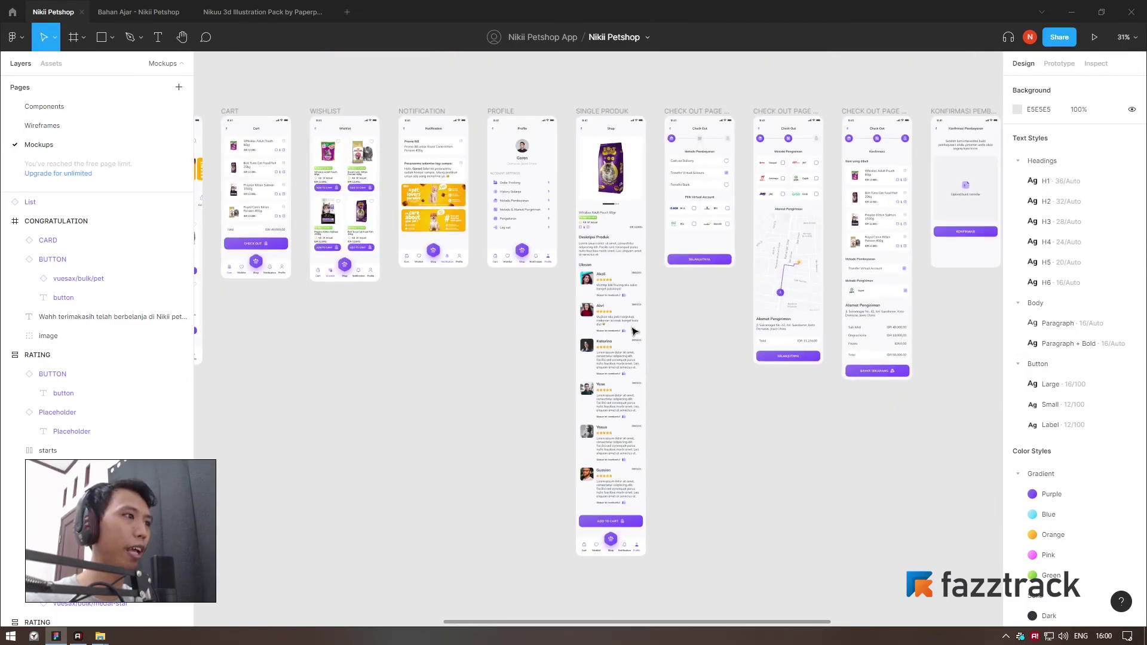
{"action": "scroll", "coordinate": [517, 333], "scroll_direction": "down", "scroll_amount": 2}
{"action": "scroll", "coordinate": [486, 320], "scroll_direction": "up", "scroll_amount": 2}
{"action": "left_click_drag", "start_coordinate": [486, 320], "coordinate": [671, 250]}
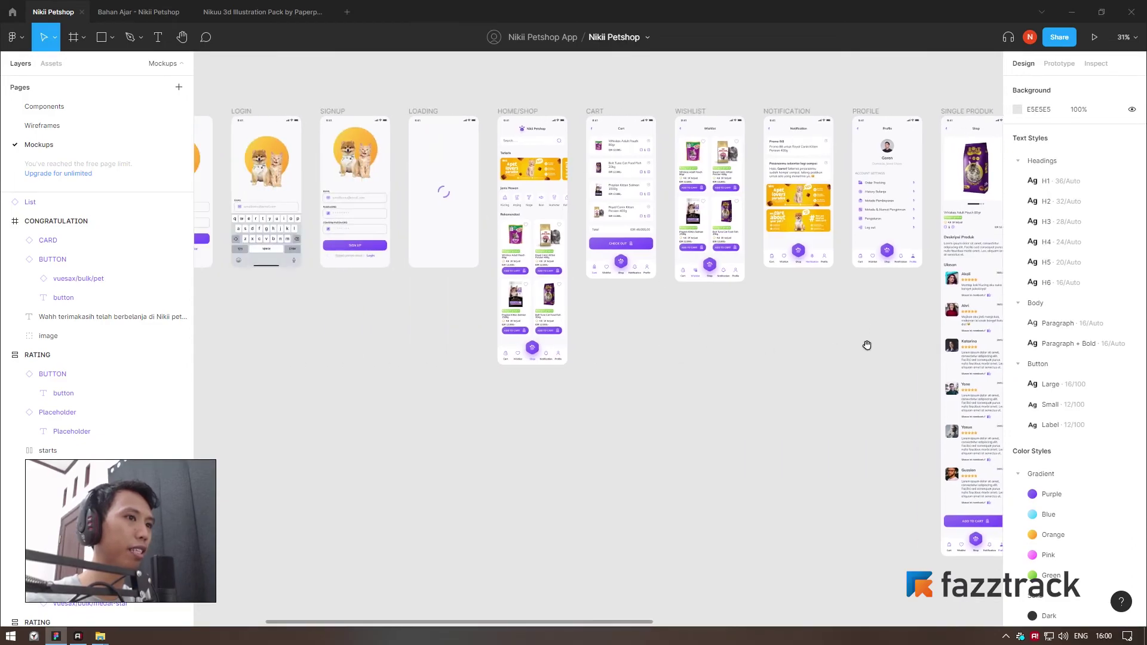
{"action": "scroll", "coordinate": [867, 345], "scroll_direction": "right", "scroll_amount": 10}
{"action": "scroll", "coordinate": [466, 360], "scroll_direction": "right", "scroll_amount": 2}
{"action": "scroll", "coordinate": [589, 353], "scroll_direction": "right", "scroll_amount": 5}
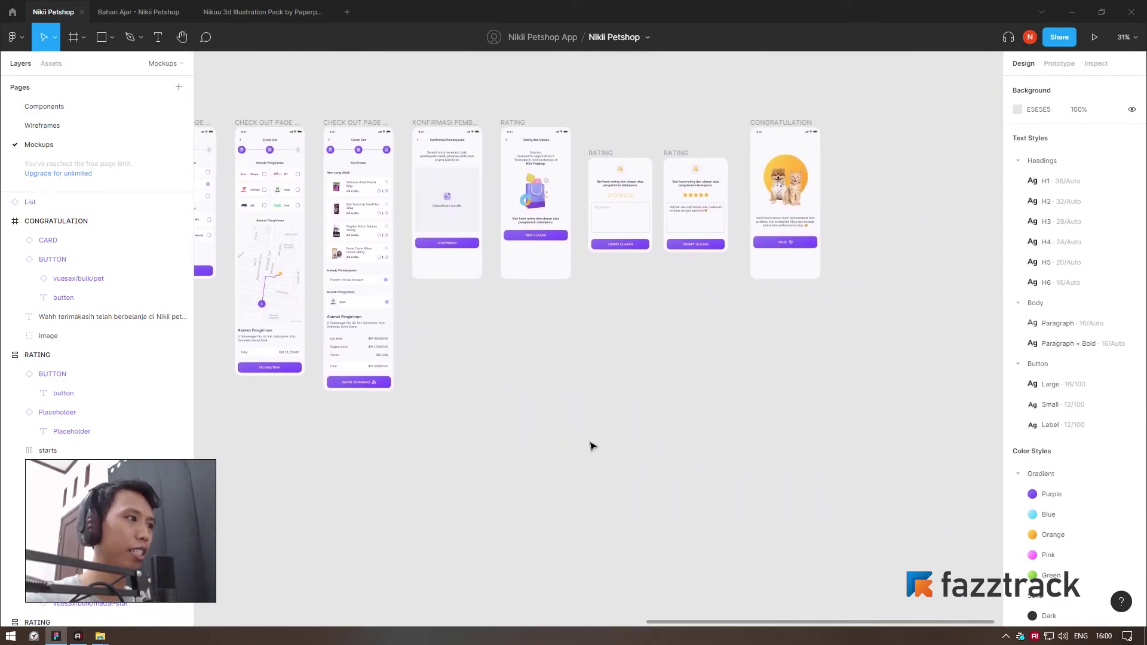